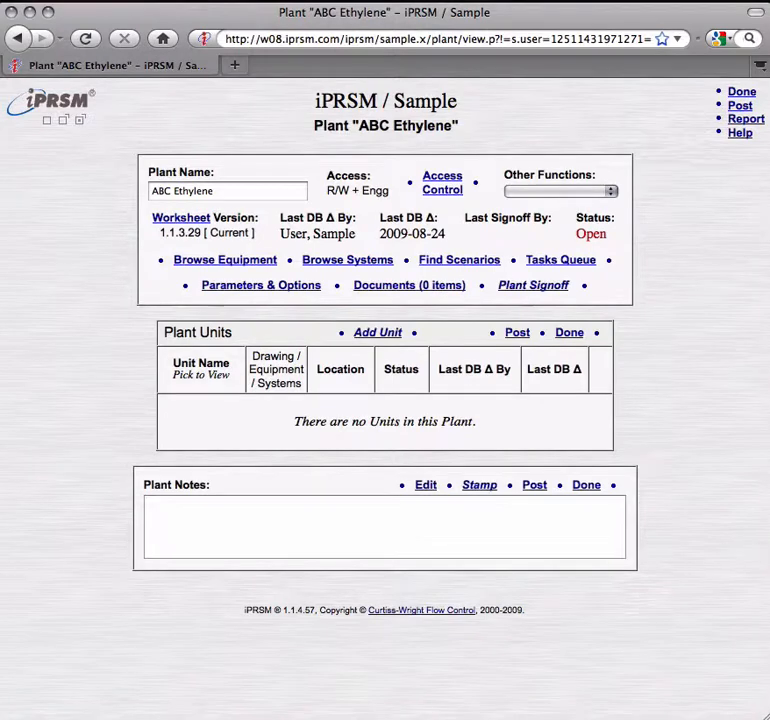
# Step: Add a unit named Ethylene to the ABC Ethylene plant and open its P&ID drawings
pyautogui.click(377, 333)
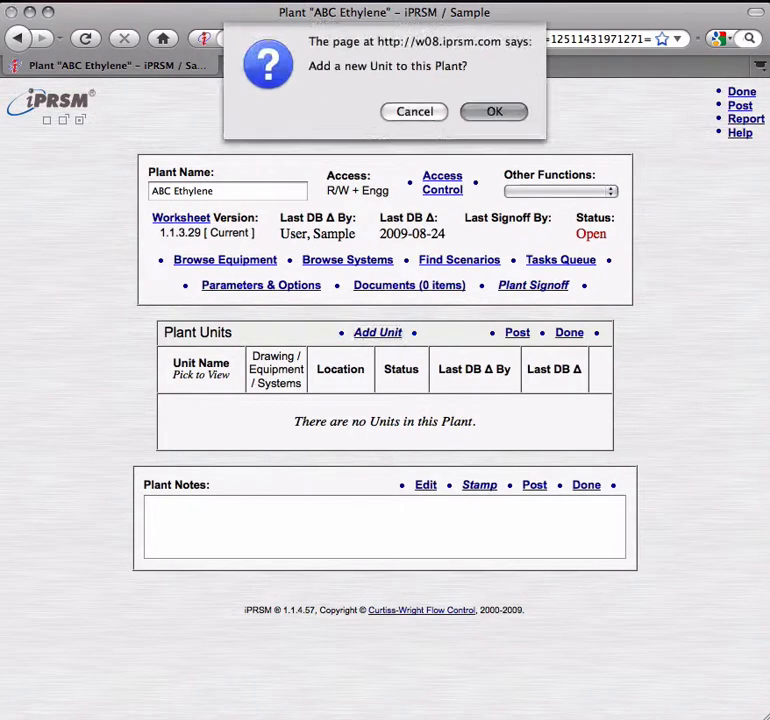
pyautogui.press('Return')
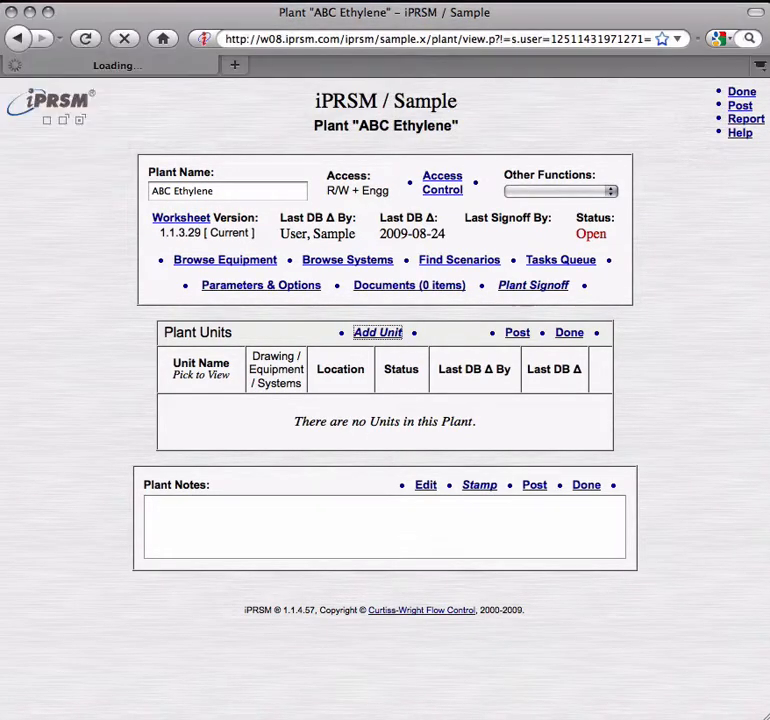
pyautogui.write('Ethylene')
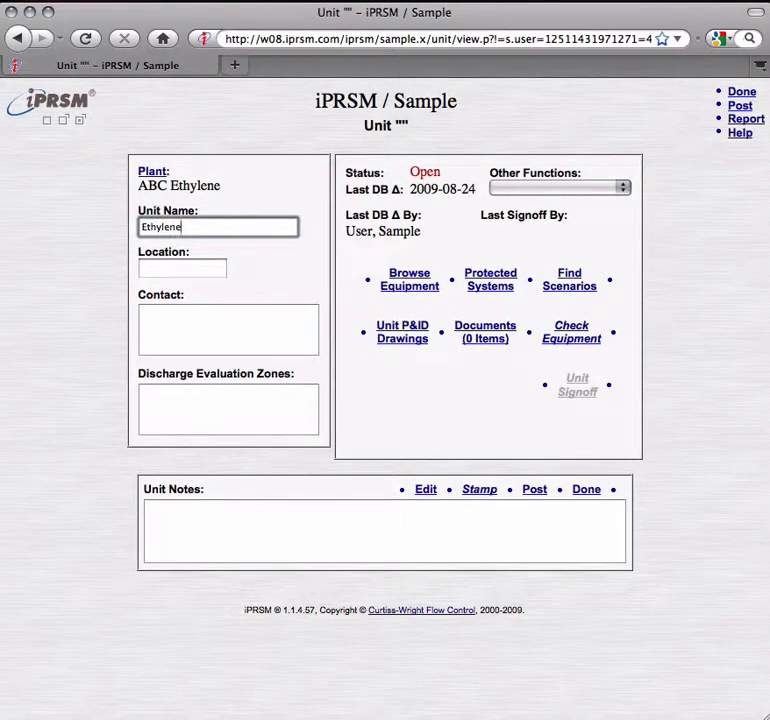
pyautogui.click(406, 340)
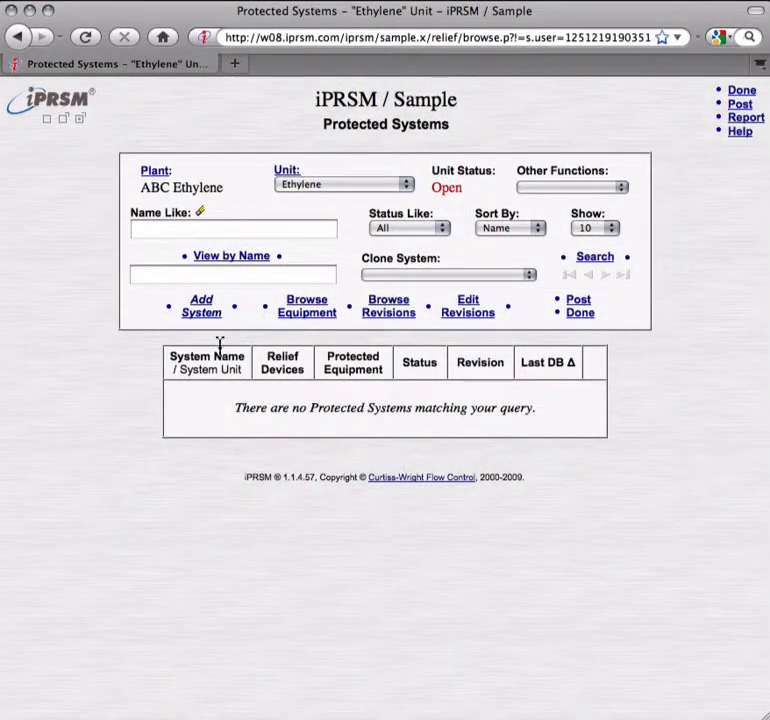
# Step: Add a protected system named "E-197 (S/S) Methyl- Acetylene Feed Superheater" to the Ethylene unit and open its system sketch
pyautogui.click(203, 306)
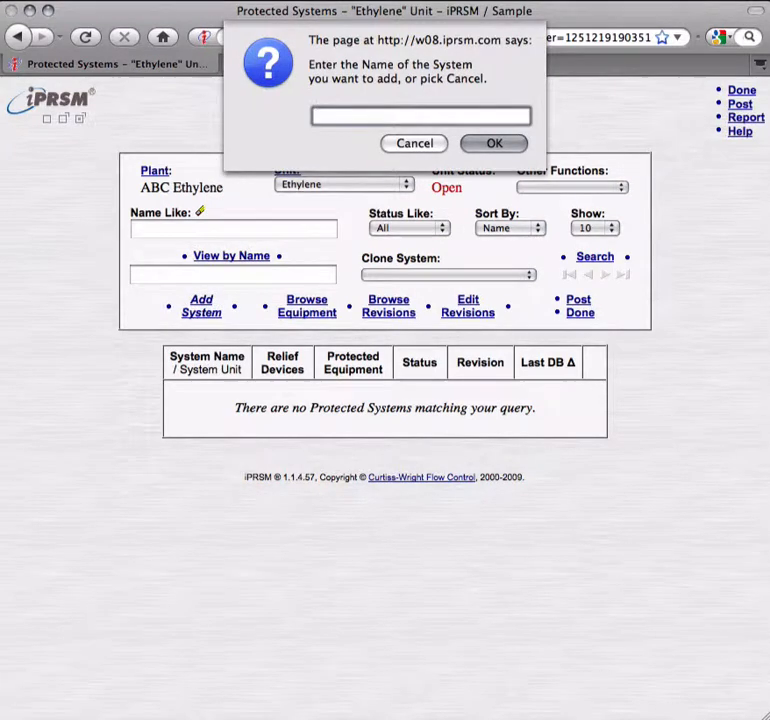
pyautogui.write('E')
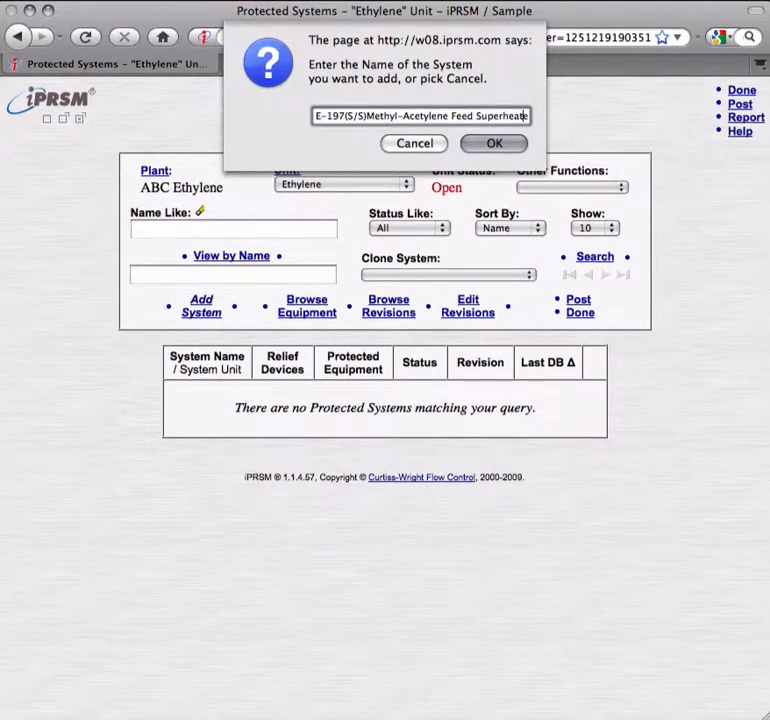
pyautogui.press('Return')
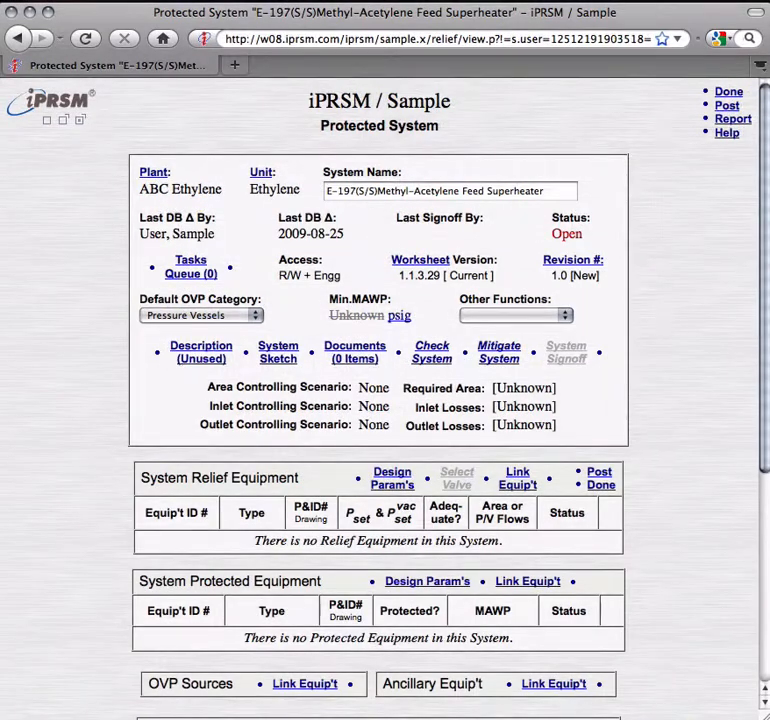
pyautogui.click(287, 364)
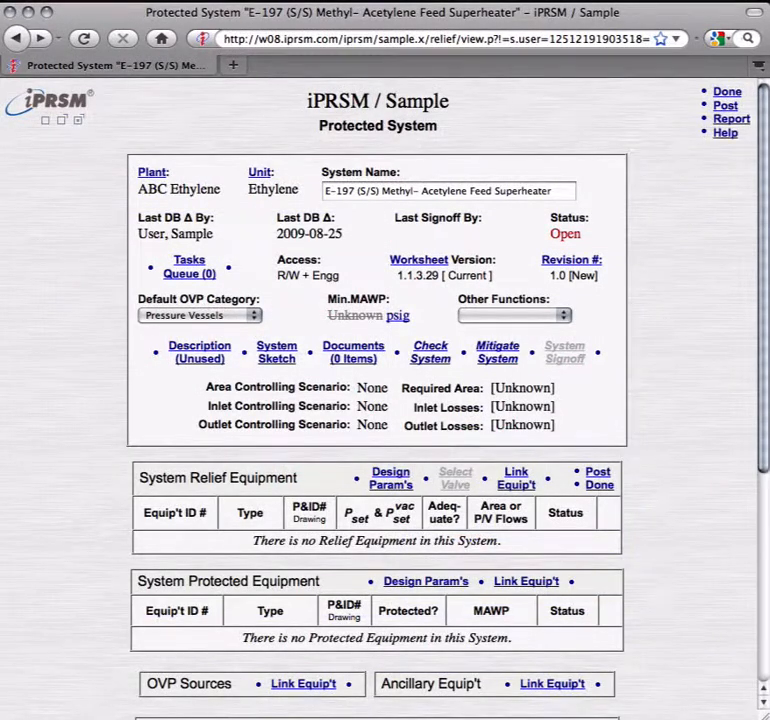
# Step: Add new equipment with ID PSV 197 for the system's relief equipment and set its device type to Relief Valve
pyautogui.click(516, 484)
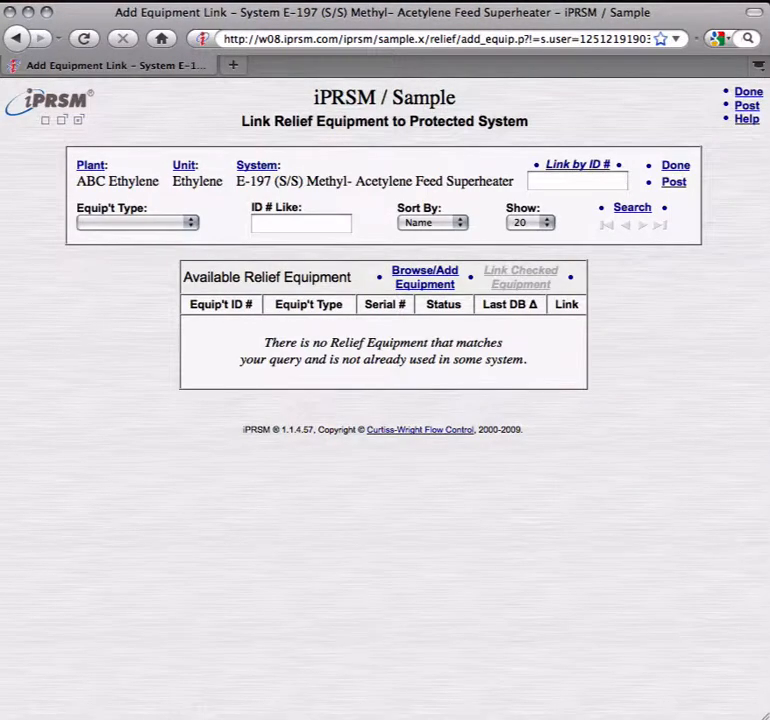
pyautogui.click(406, 285)
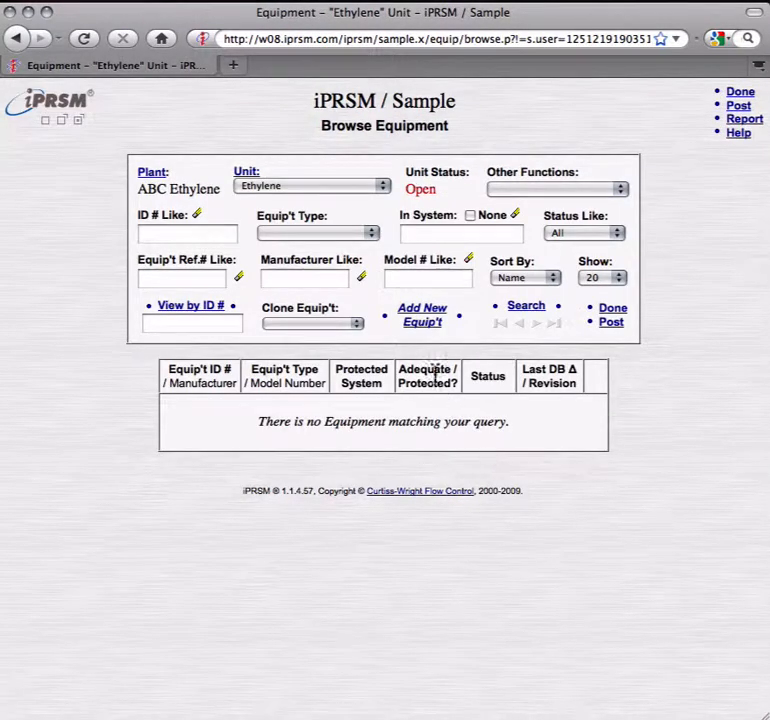
pyautogui.click(424, 326)
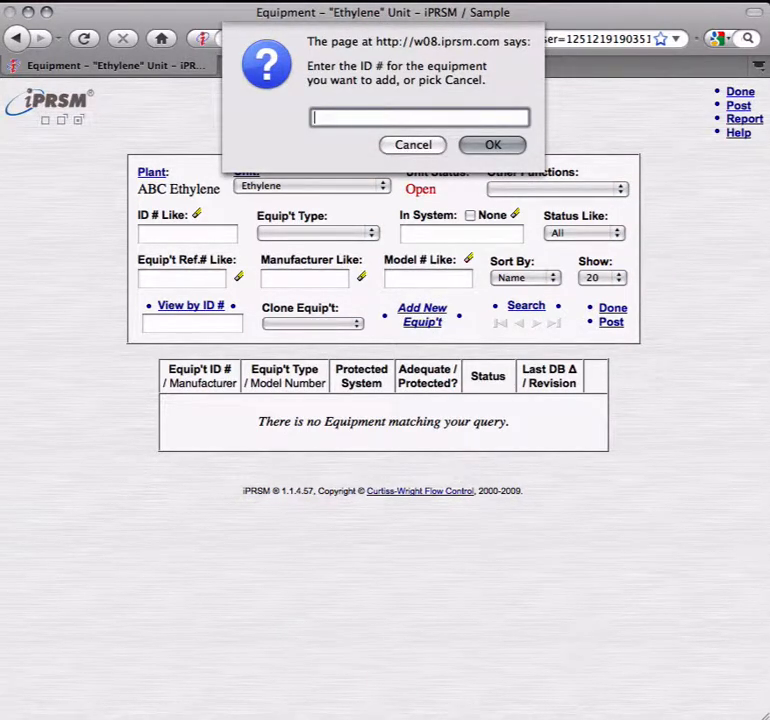
pyautogui.write('PSV 197')
pyautogui.press('Return')
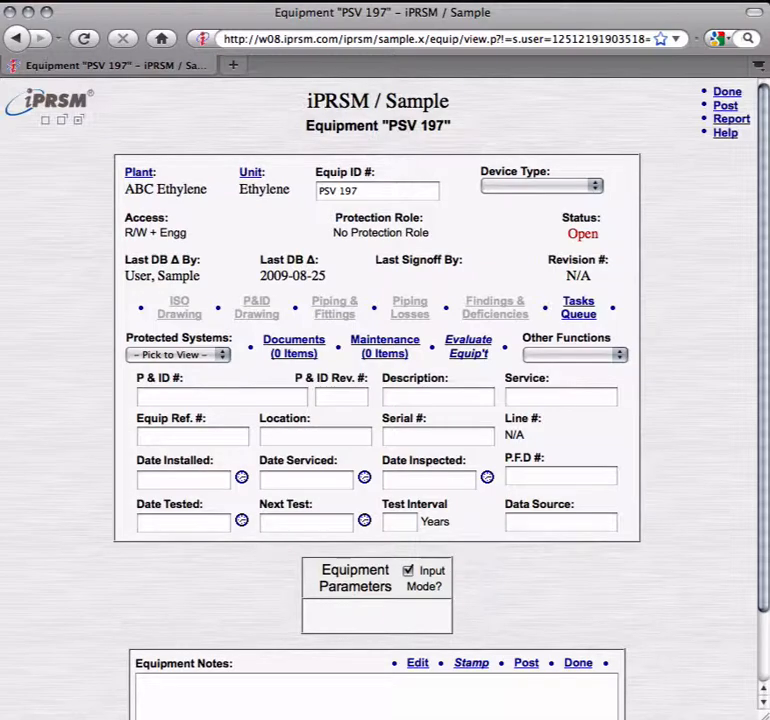
pyautogui.click(594, 186)
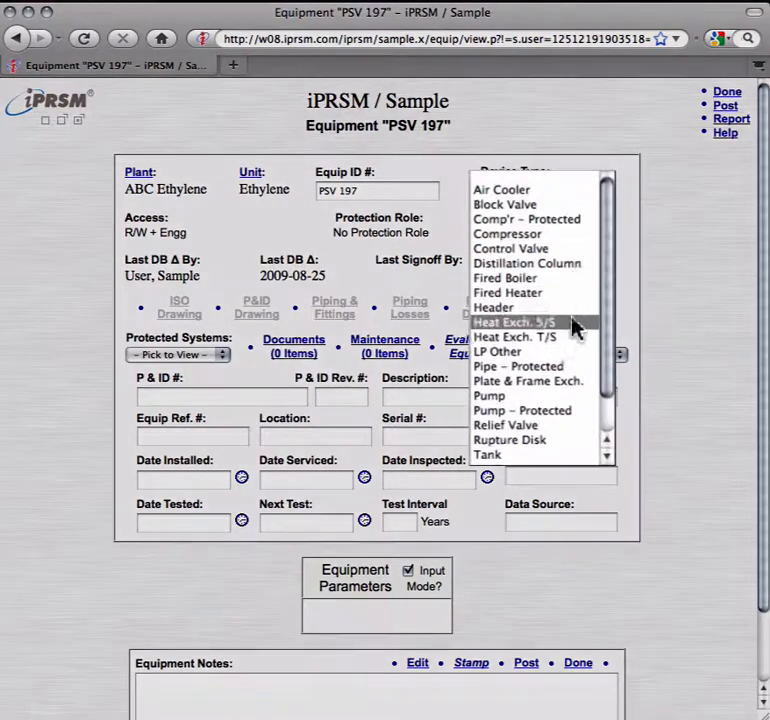
pyautogui.click(557, 428)
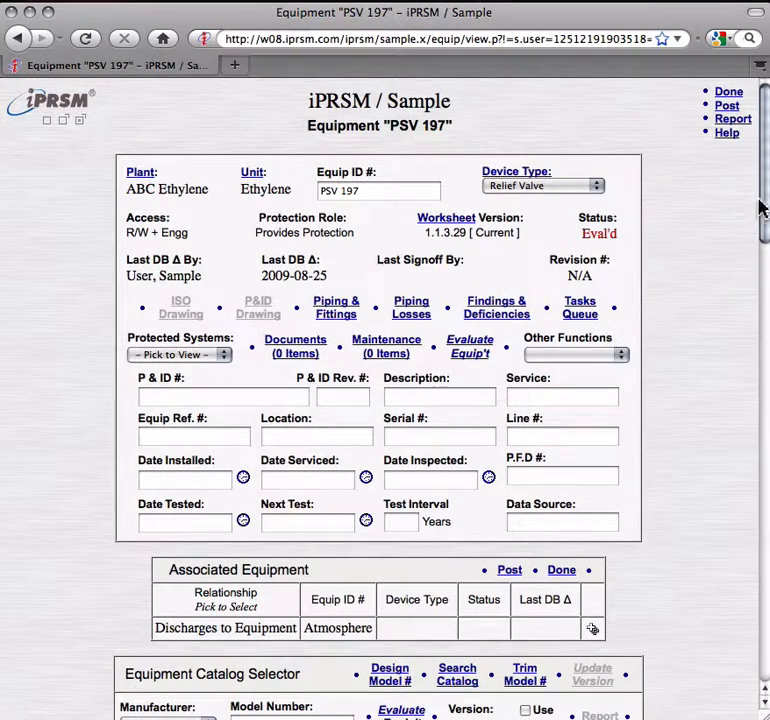
# Step: Enter model number 26GB12B-120 for the Farris valve in the equipment catalog selector and enable the use of its parameters
pyautogui.moveTo(762, 203); pyautogui.dragTo(757, 320)
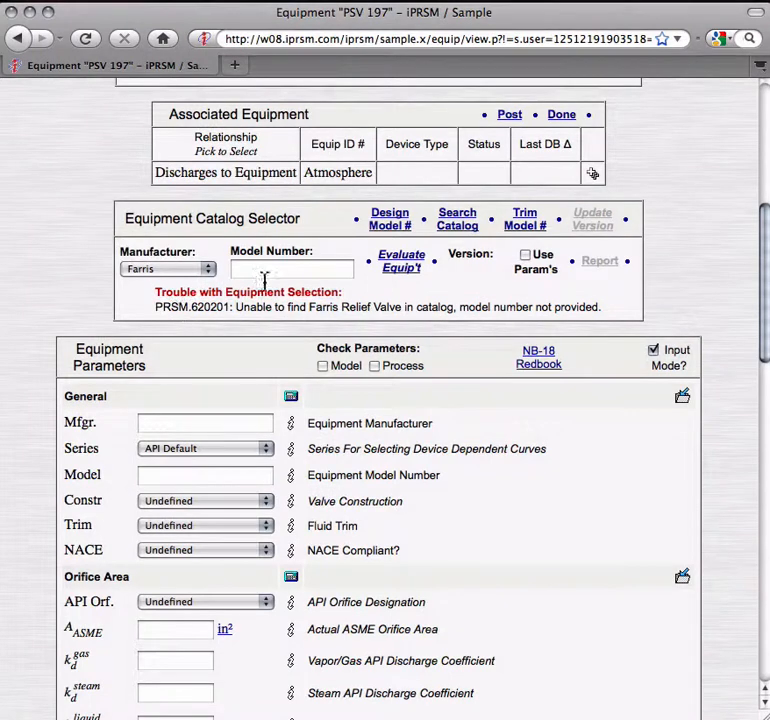
pyautogui.click(266, 272)
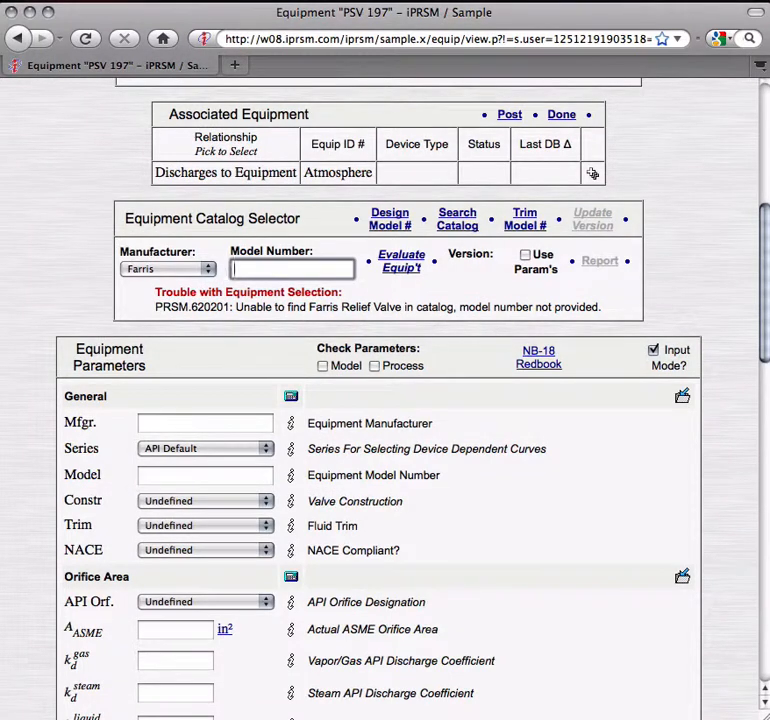
pyautogui.write('26GB12B-120')
pyautogui.click(525, 255)
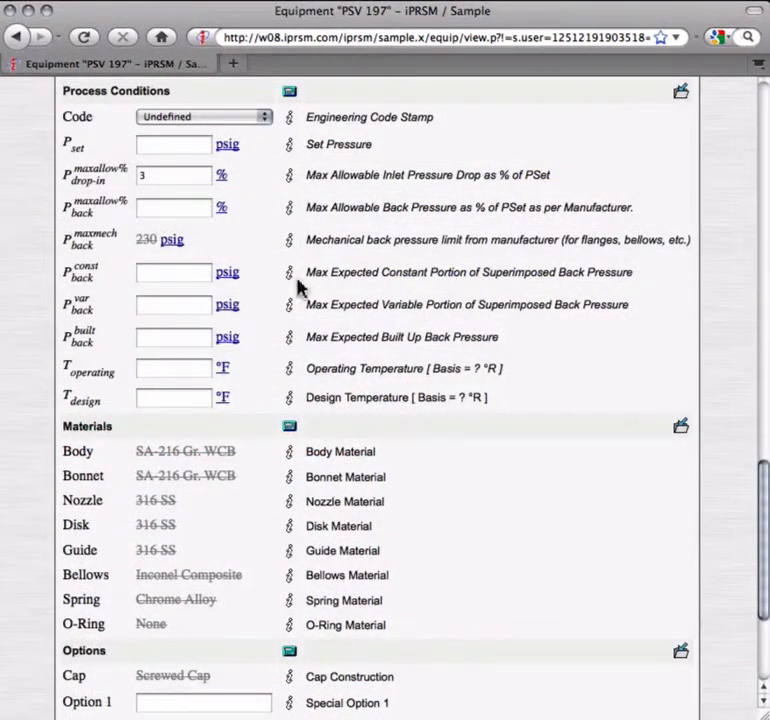
# Step: Set the valve's code to ASME Sec. 8, set pressure 370 psig, back pressures 0.5, 15 and 2.3 psig, operating temperature 110 °F, and evaluate it
pyautogui.click(265, 117)
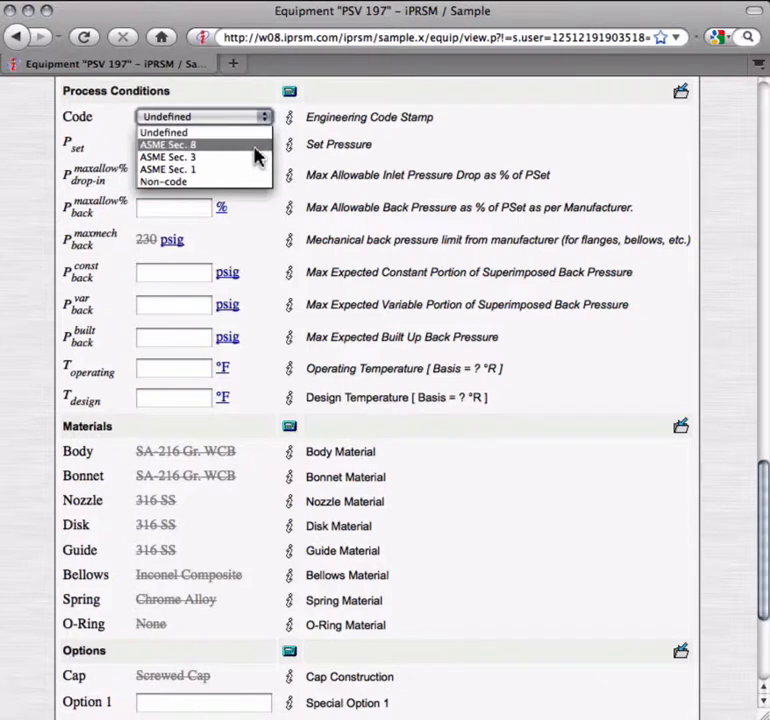
pyautogui.click(255, 146)
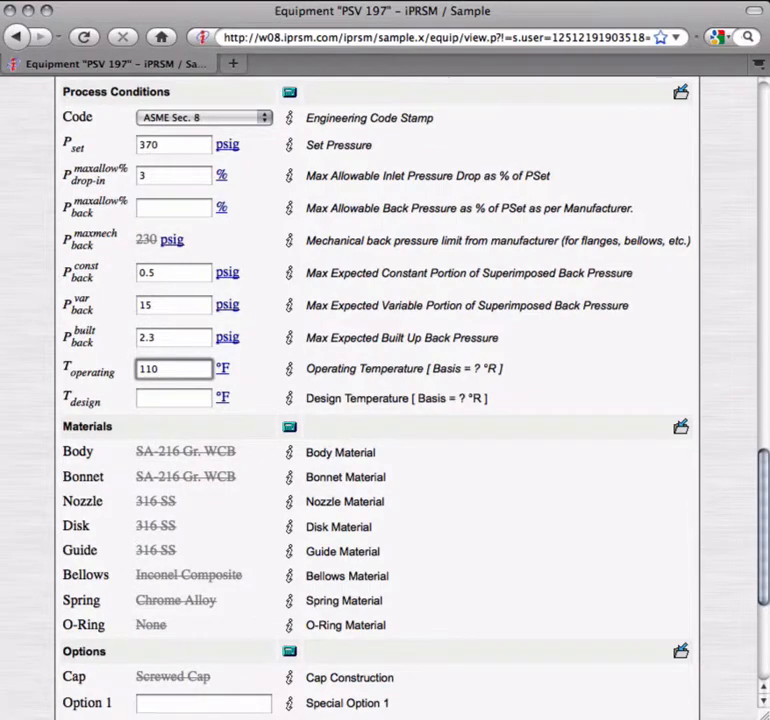
pyautogui.moveTo(761, 584); pyautogui.dragTo(763, 167)
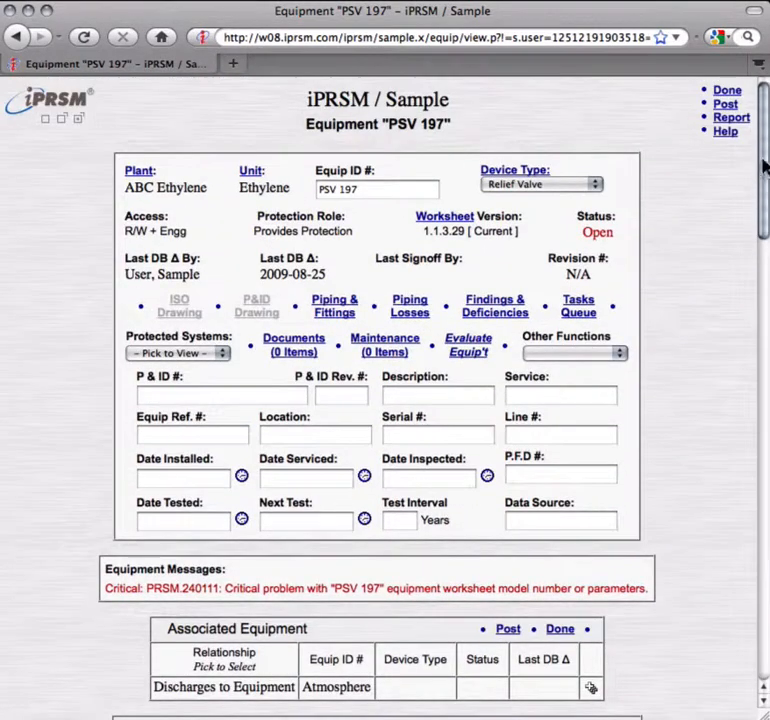
pyautogui.click(484, 354)
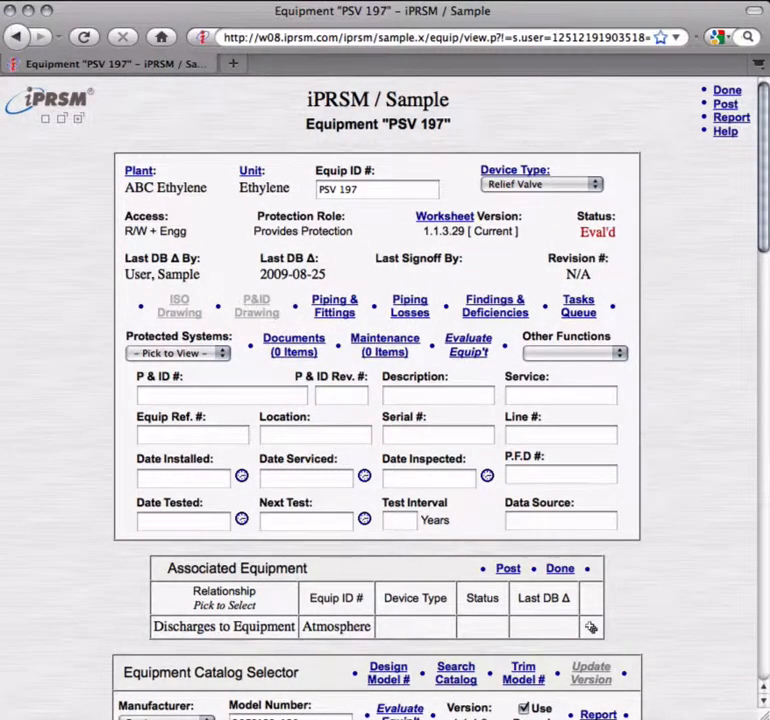
# Step: Open the relief valve's piping and fittings, and link PSV-197 to the E-197 protected system as relief equipment
pyautogui.click(336, 310)
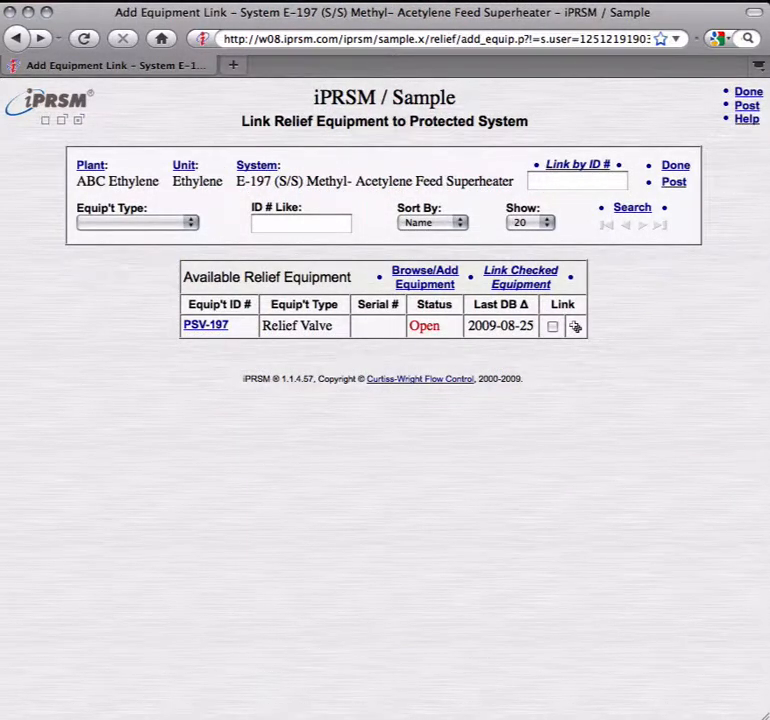
pyautogui.click(576, 327)
pyautogui.press('Return')
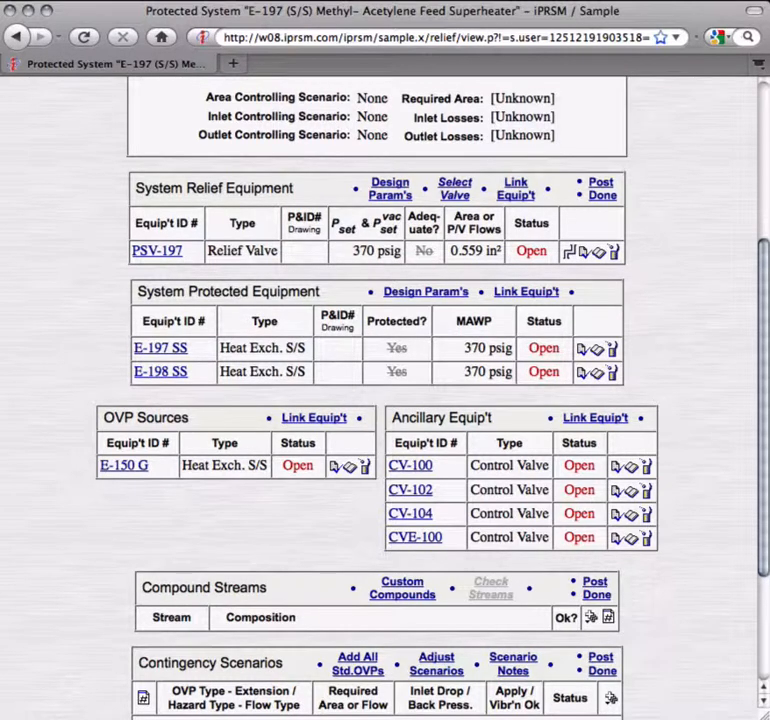
# Step: Add a compound stream named Feed Mix with two compounds, 75 mole % propane and 25 mole % propylene
pyautogui.click(590, 617)
pyautogui.press('Return')
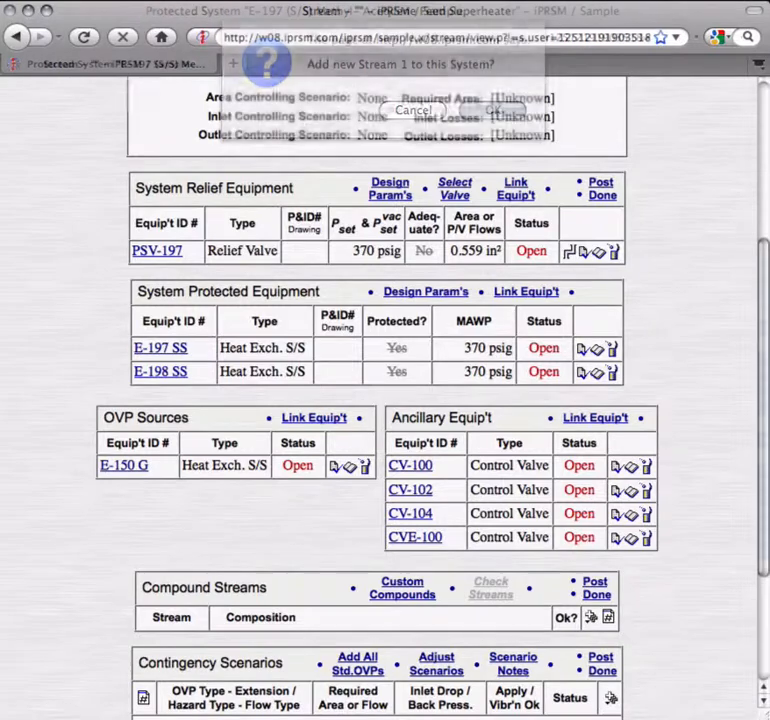
pyautogui.write('Fee')
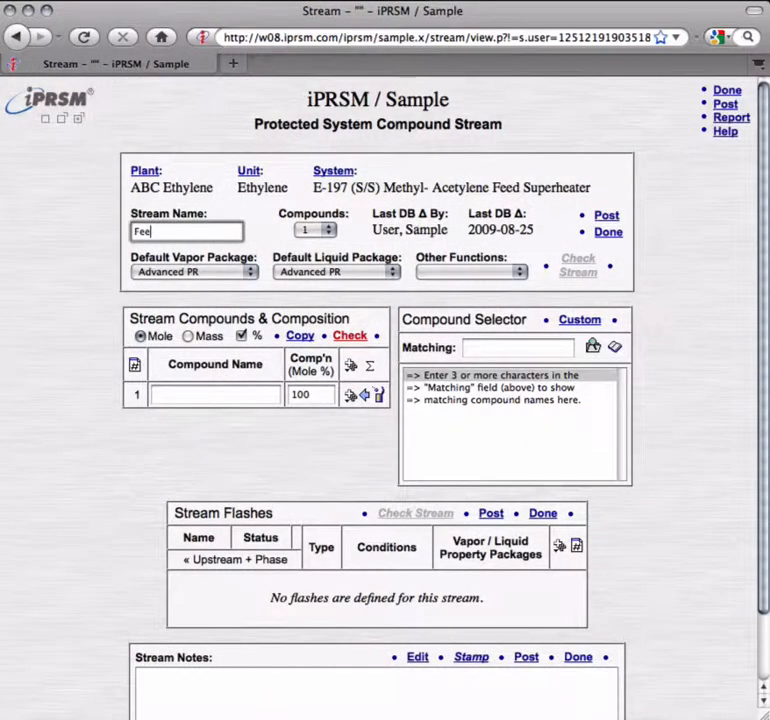
pyautogui.write('d Mix')
pyautogui.click(330, 231)
pyautogui.click(317, 259)
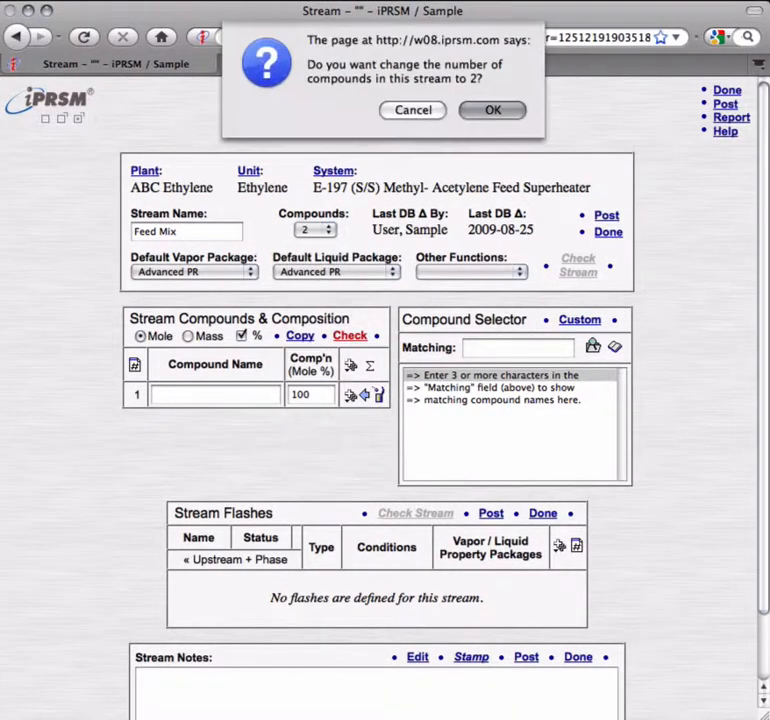
pyautogui.press('Return')
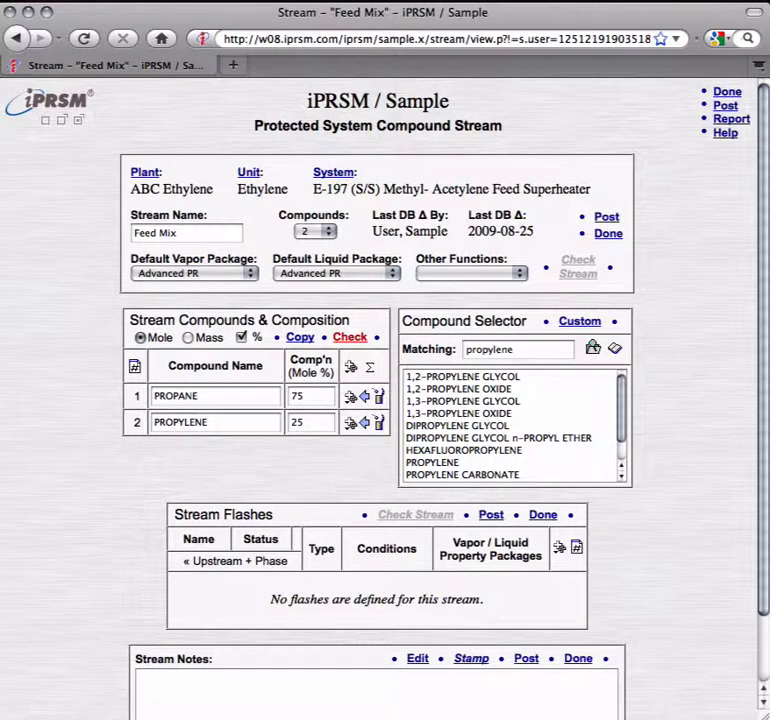
# Step: Add a Press/BubblePt flash named Saturated Liquid at 407 psig to the Feed Mix stream, evaluate it and review its phase properties
pyautogui.click(559, 547)
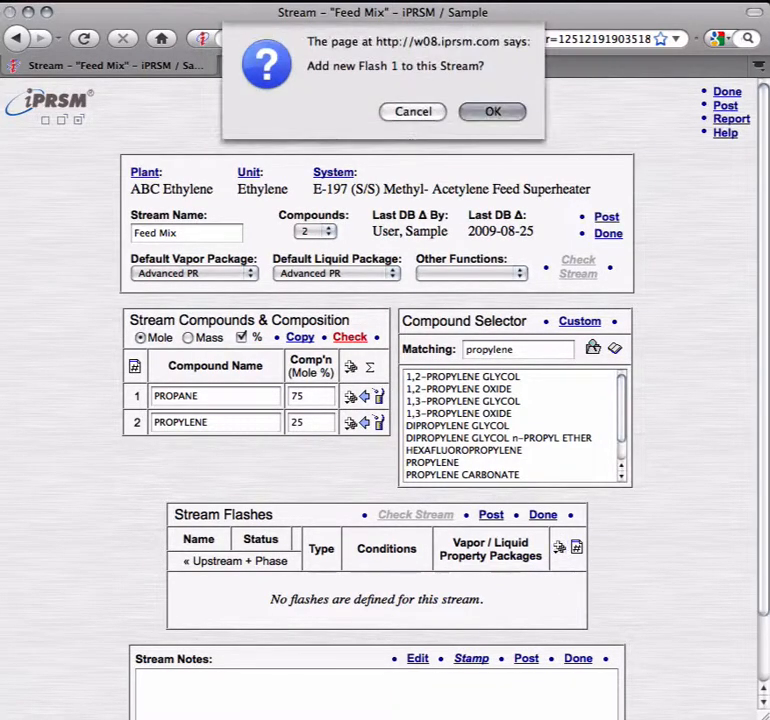
pyautogui.press('Return')
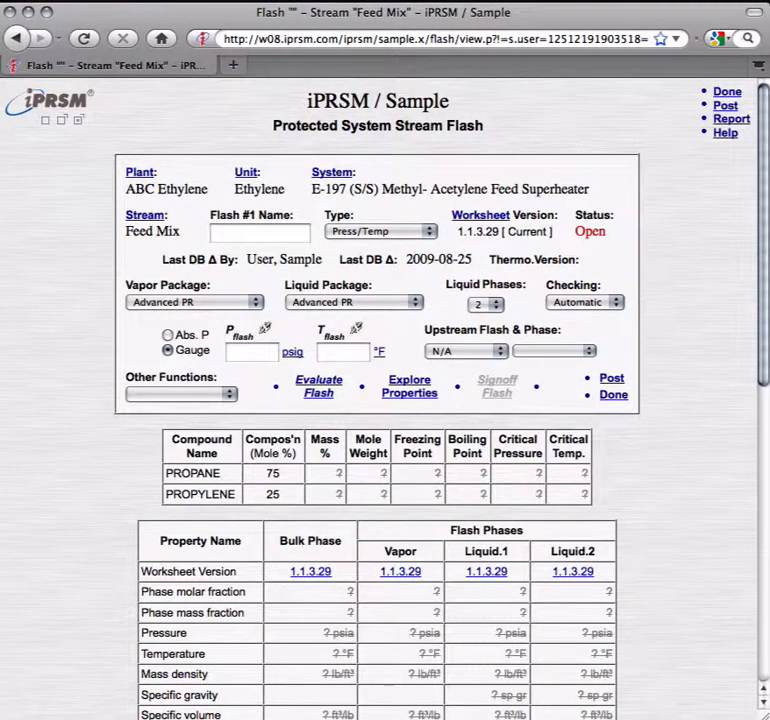
pyautogui.write('Saturated Liquid')
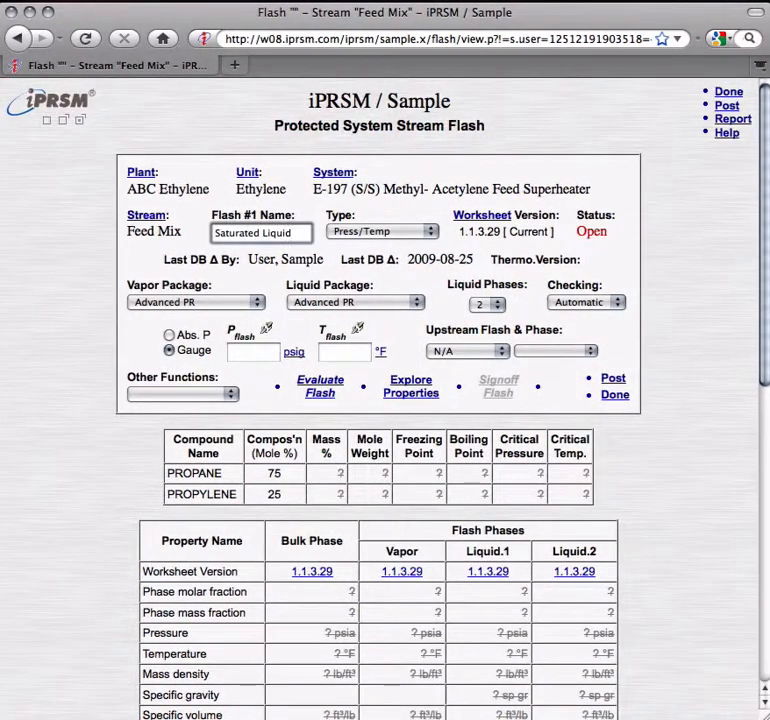
pyautogui.click(431, 238)
pyautogui.click(400, 296)
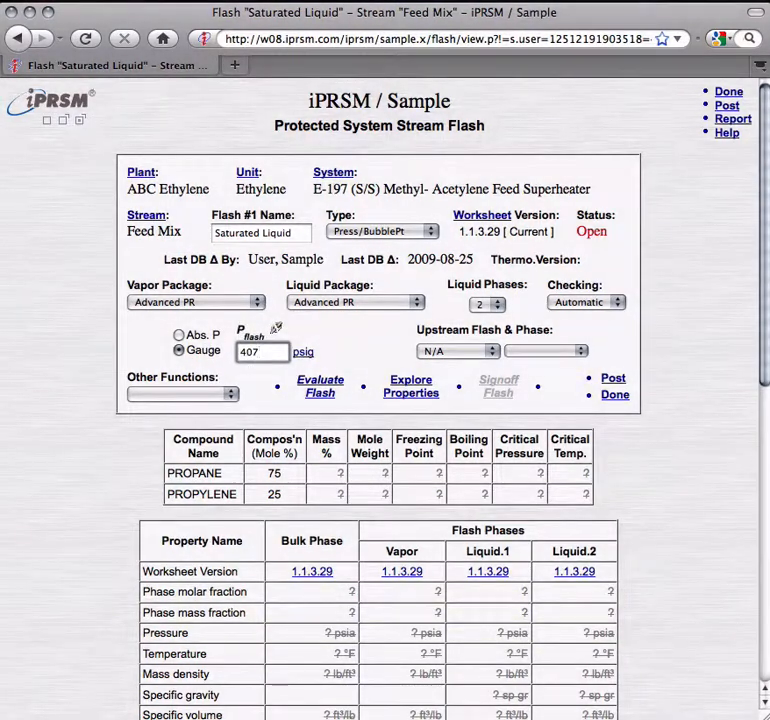
pyautogui.moveTo(766, 336); pyautogui.dragTo(761, 546)
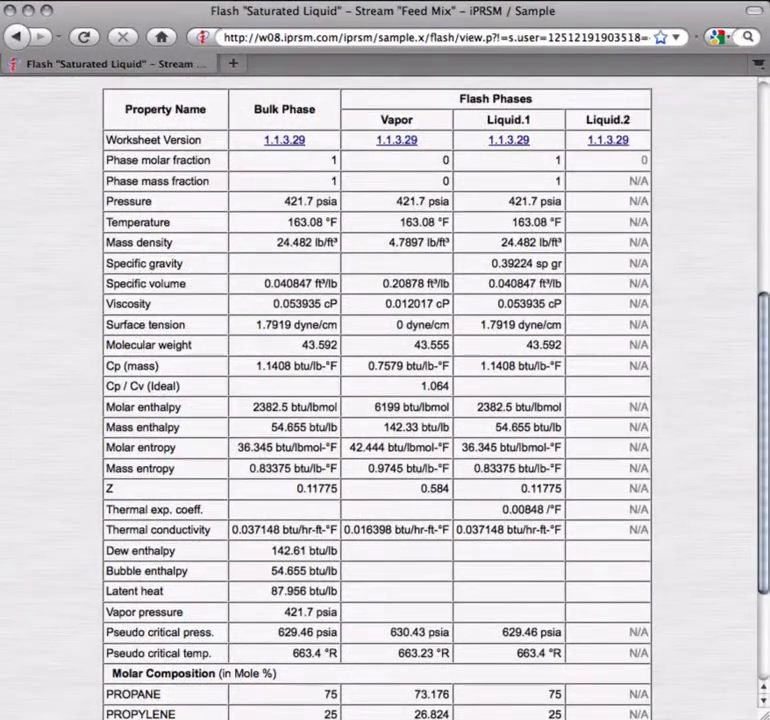
pyautogui.moveTo(766, 540); pyautogui.dragTo(765, 330)
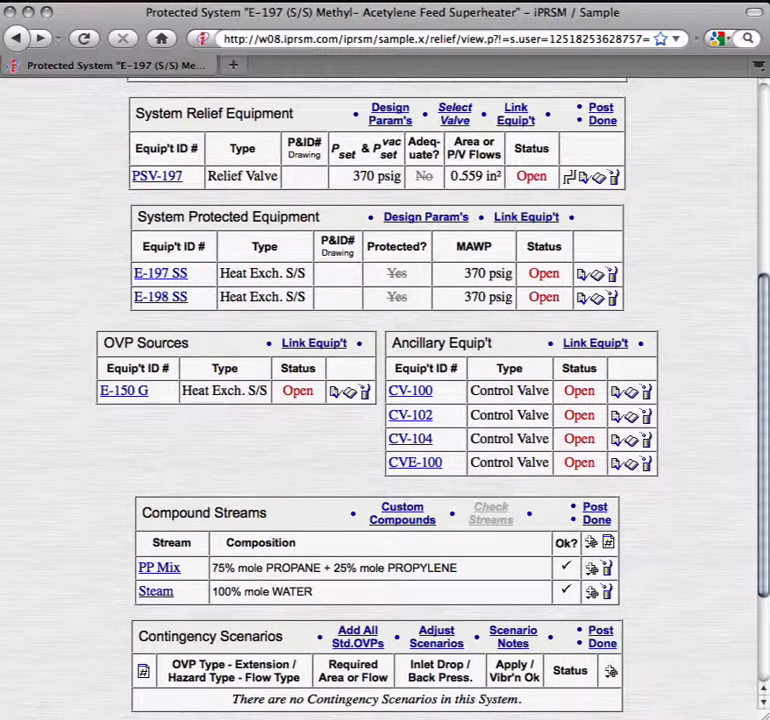
# Step: Add an Automatic Control Failure contingency scenario with extension CV-100, control valve failure hazard and Vapor flow, and select control valve CV-100 for it
pyautogui.click(611, 675)
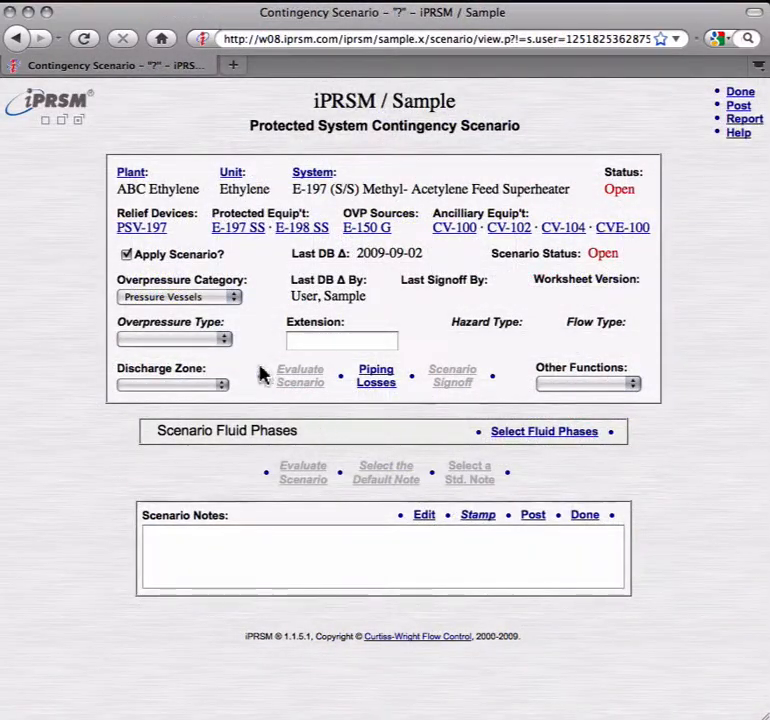
pyautogui.click(224, 339)
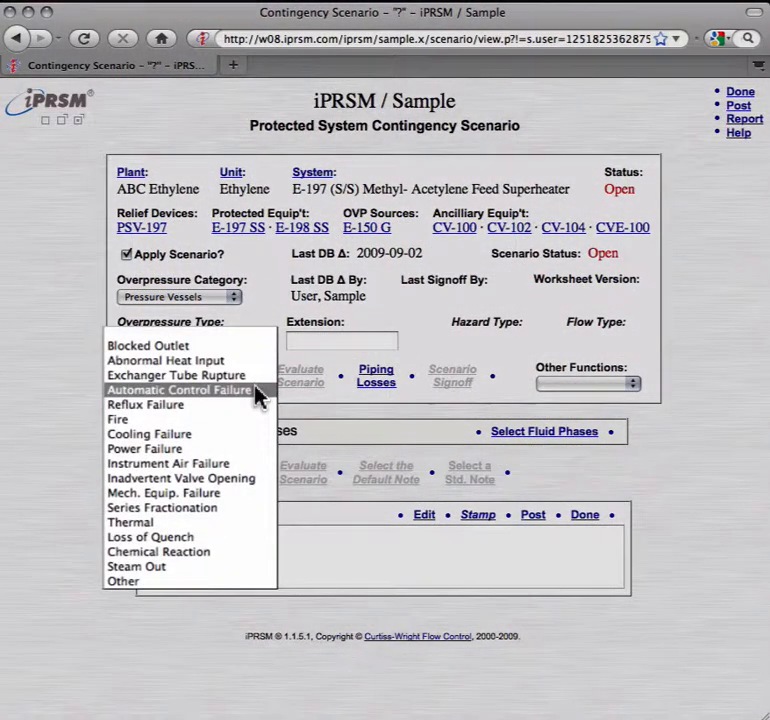
pyautogui.click(256, 390)
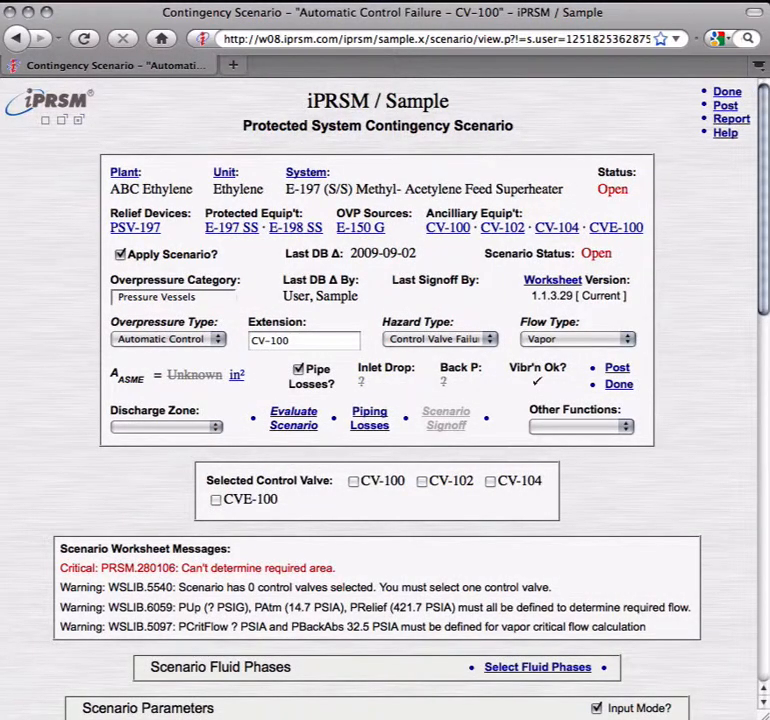
pyautogui.click(354, 482)
# Step: Assign the PP Mix Saturated Liquid + Vapor phase to the scenario's upstream, inlet and outlet, and evaluate the scenario
pyautogui.click(548, 668)
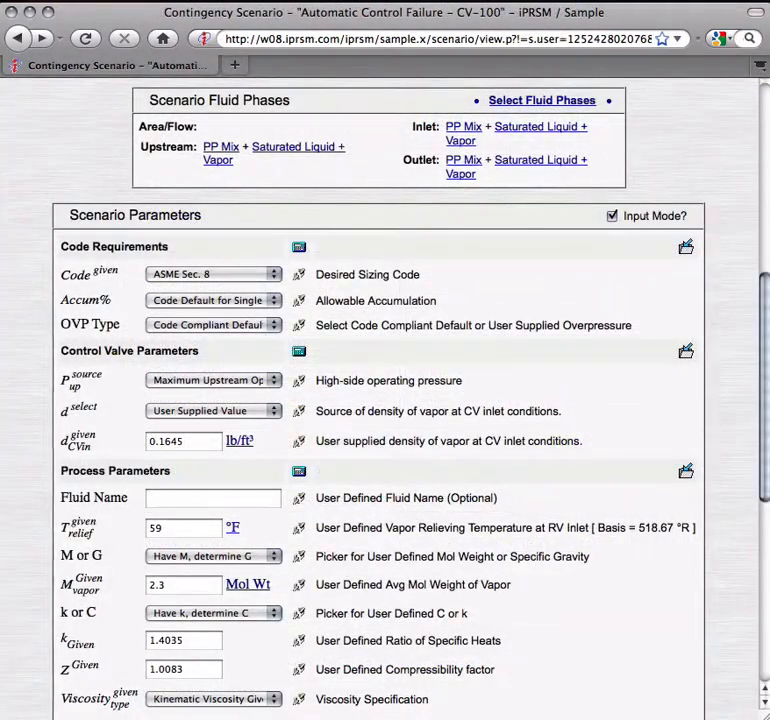
pyautogui.moveTo(764, 436); pyautogui.dragTo(766, 230)
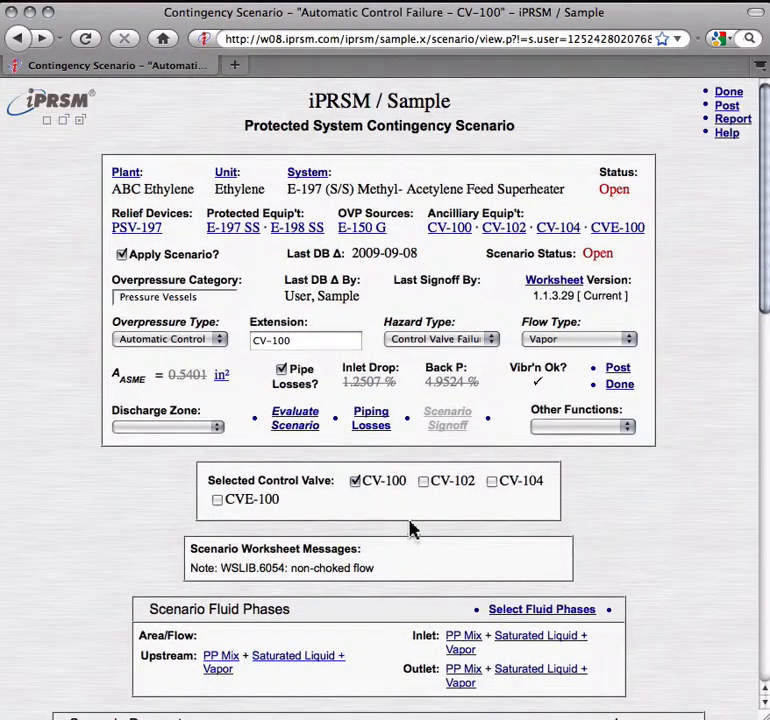
pyautogui.click(293, 424)
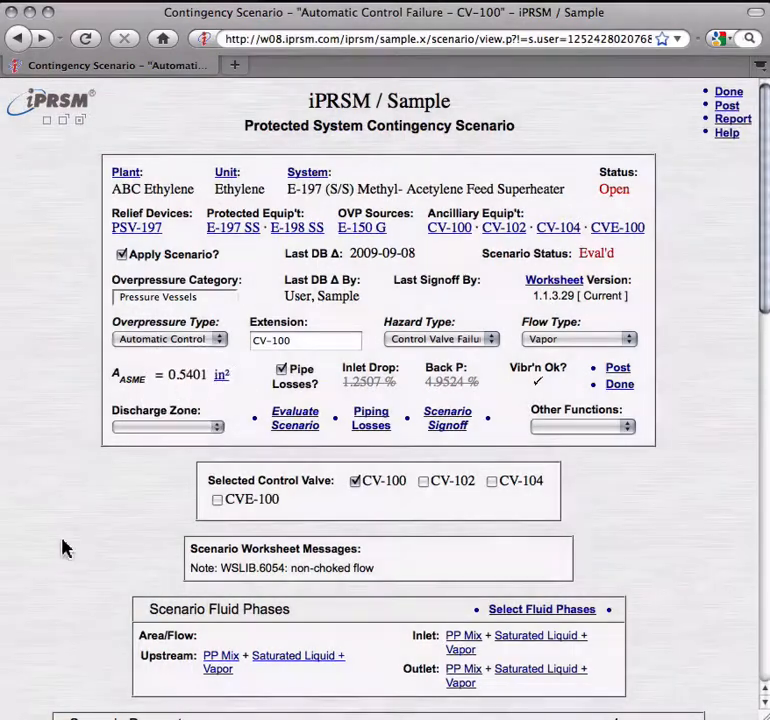
# Step: Review and update the piping losses of the CV-100 control failure scenario, and sign off the scenario
pyautogui.click(361, 428)
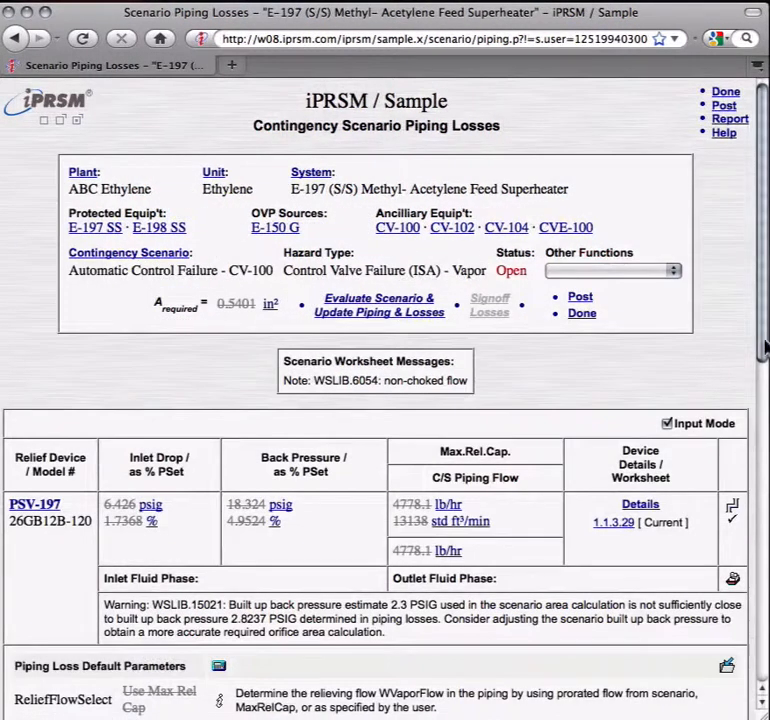
pyautogui.moveTo(762, 345); pyautogui.dragTo(758, 487)
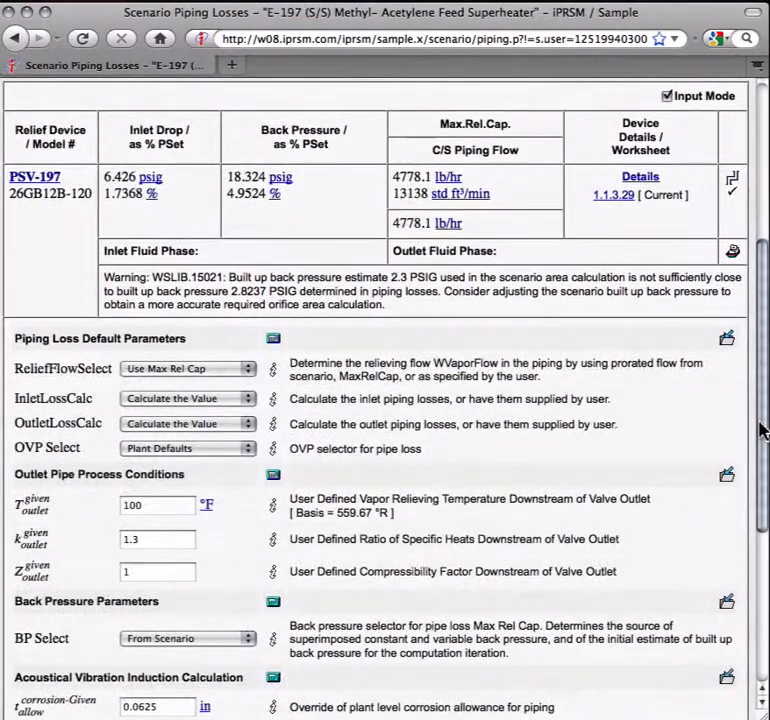
pyautogui.moveTo(761, 425); pyautogui.dragTo(763, 290)
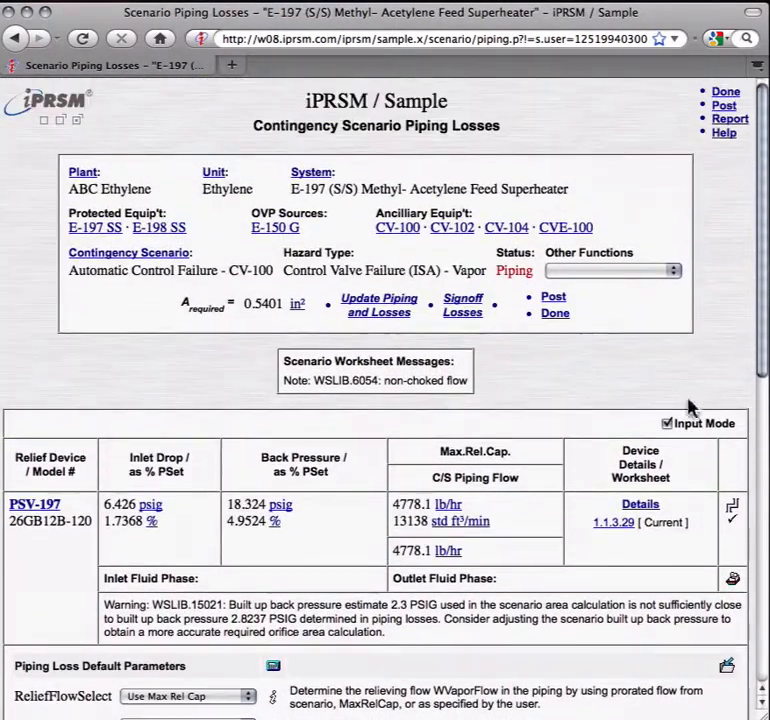
pyautogui.click(380, 312)
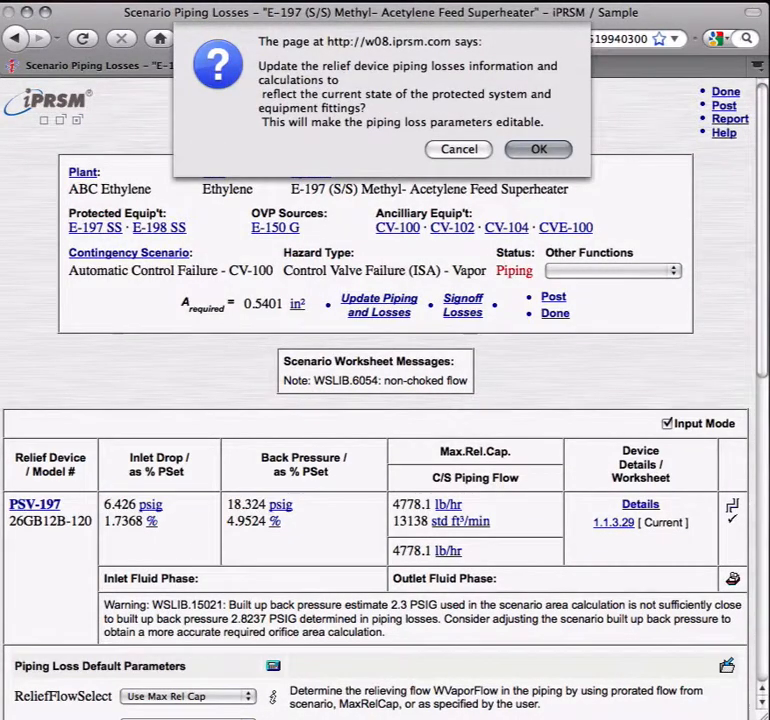
pyautogui.press('Return')
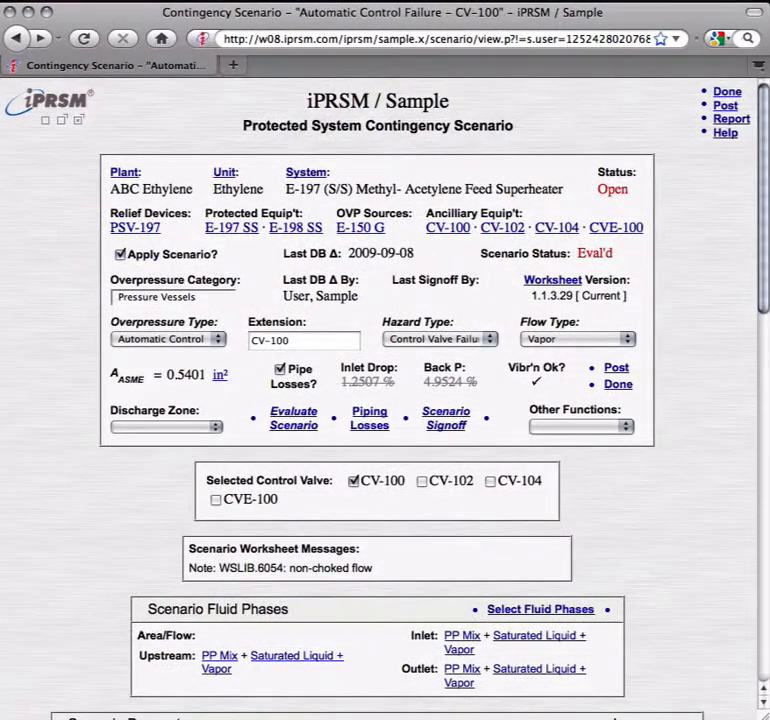
pyautogui.click(447, 425)
pyautogui.press('Return')
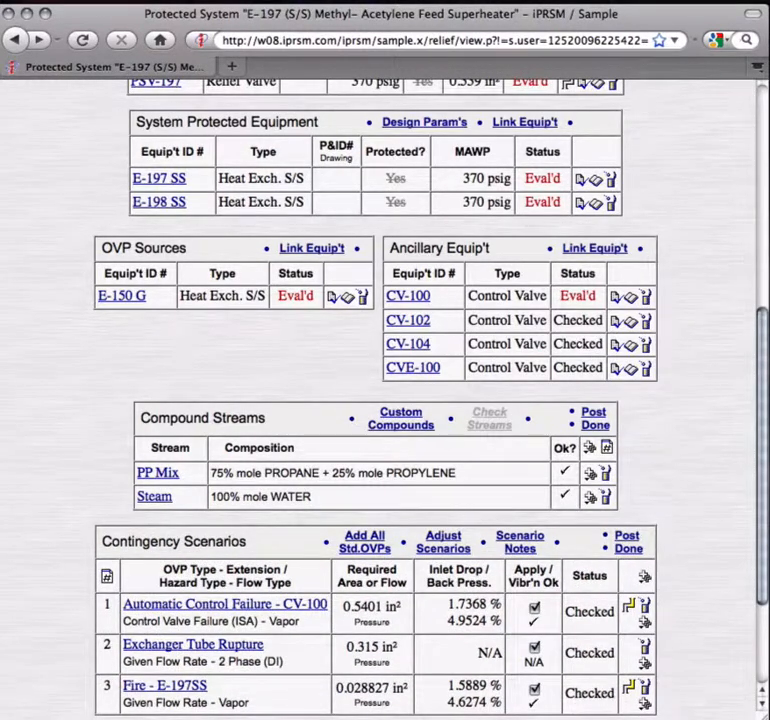
# Step: Run the system check on the E-197 protected system and sign off the system as checked
pyautogui.moveTo(760, 517); pyautogui.dragTo(765, 285)
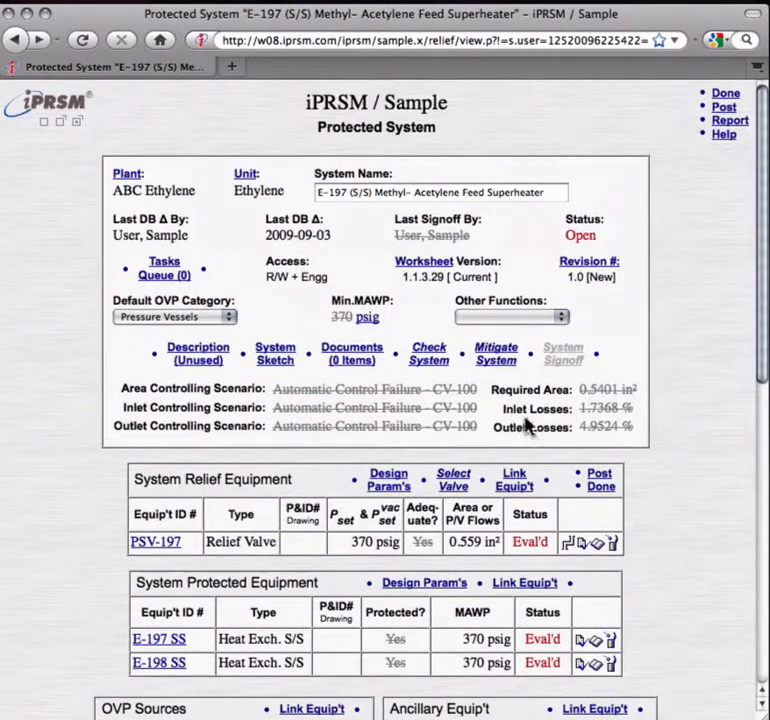
pyautogui.click(432, 360)
pyautogui.press('Return')
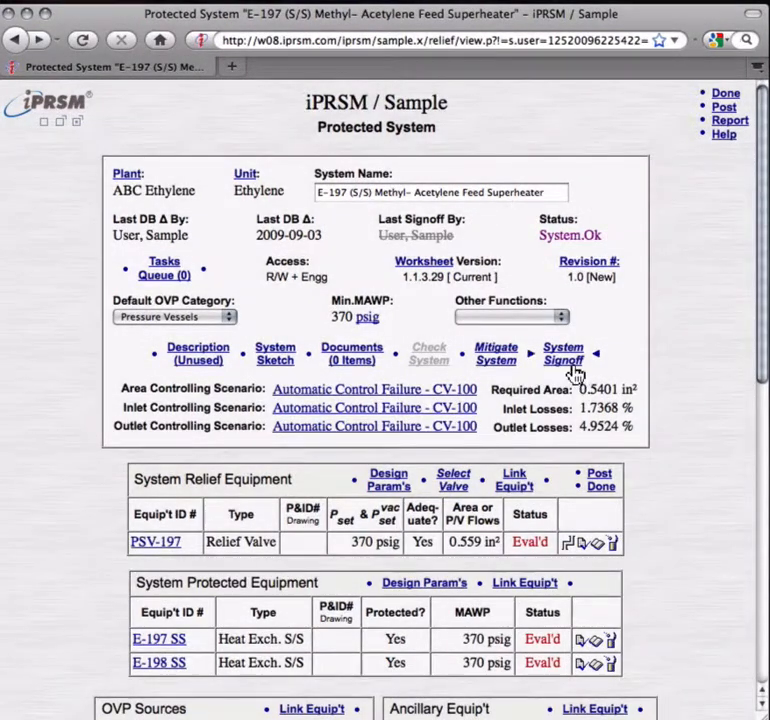
pyautogui.click(565, 358)
pyautogui.press('Return')
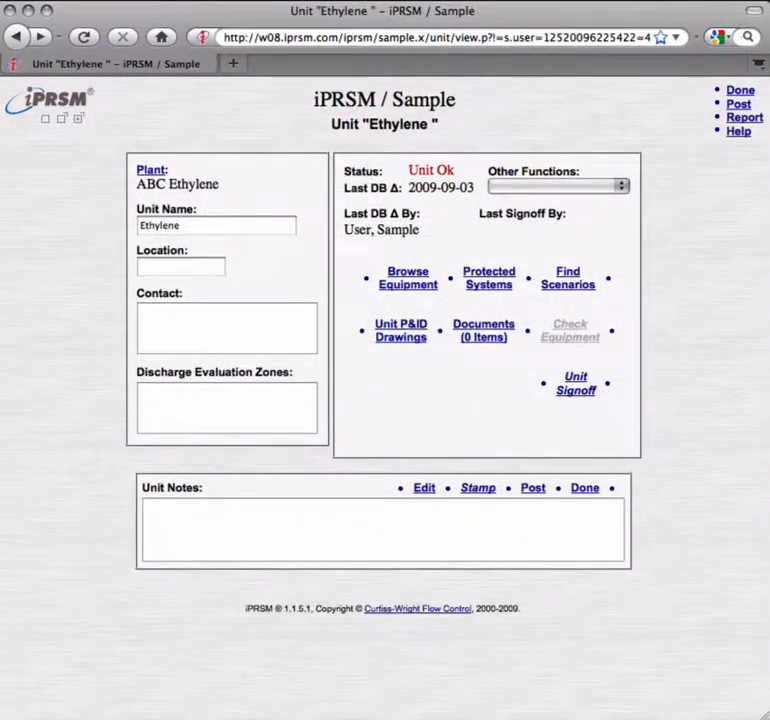
# Step: Sign off the Ethylene unit and the ABC Ethylene plant as checked
pyautogui.click(569, 390)
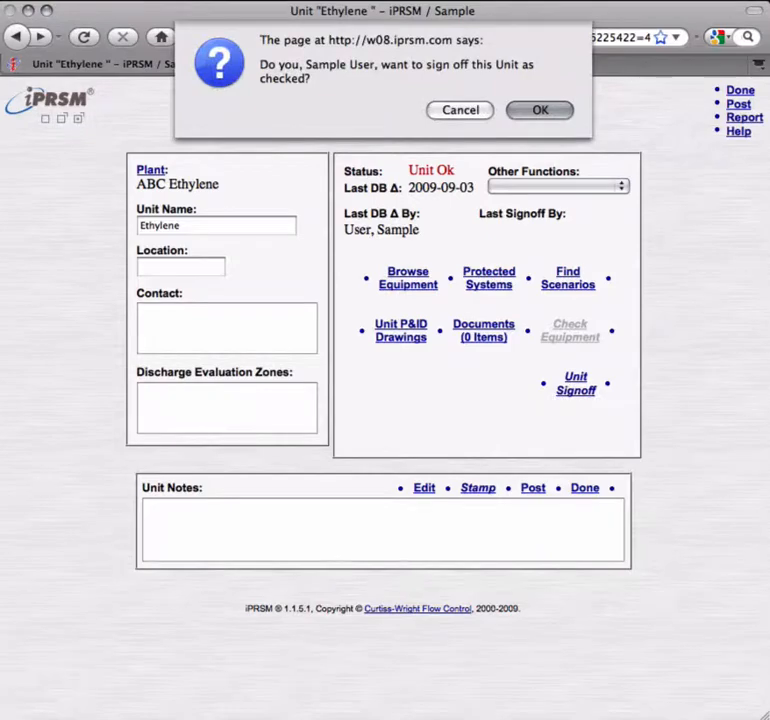
pyautogui.press('Return')
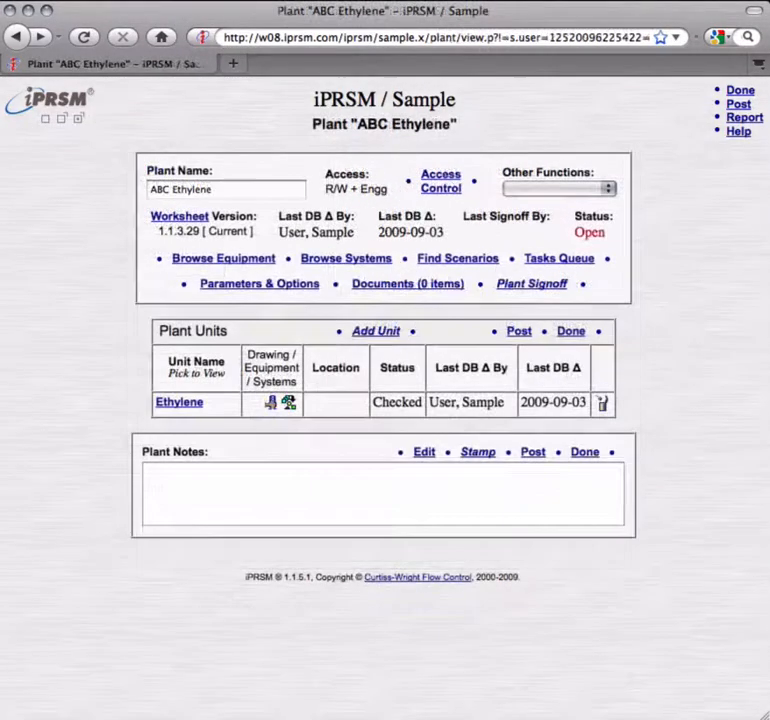
pyautogui.click(520, 285)
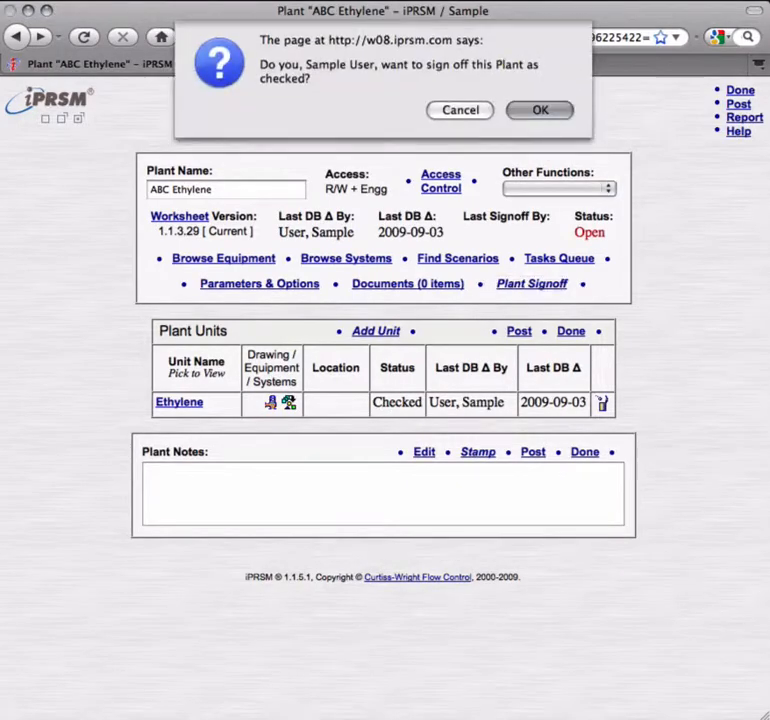
pyautogui.press('Return')
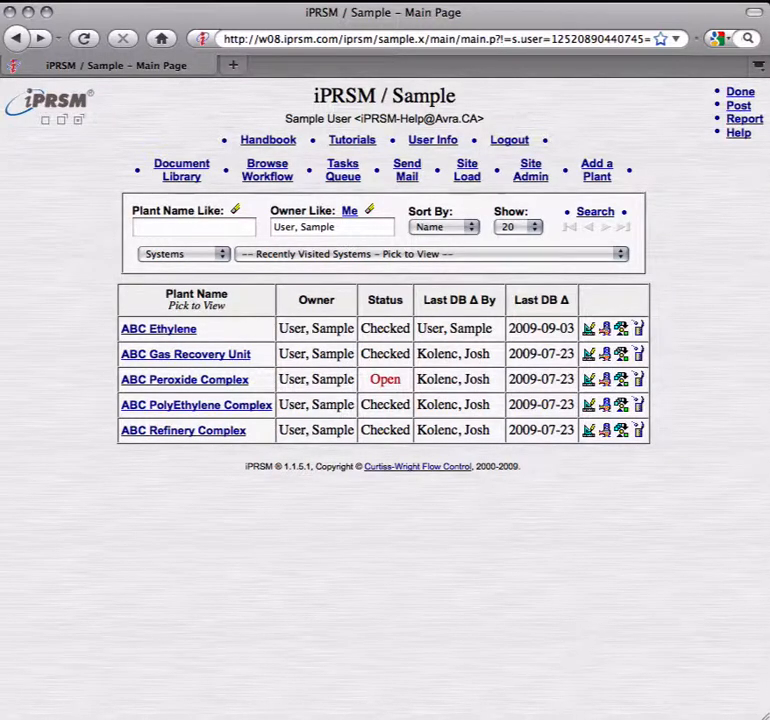
# Step: Open control valve CV-100 from the equipment of ABC Ethylene's Ethylene unit and view the protected systems it belongs to
pyautogui.click(165, 331)
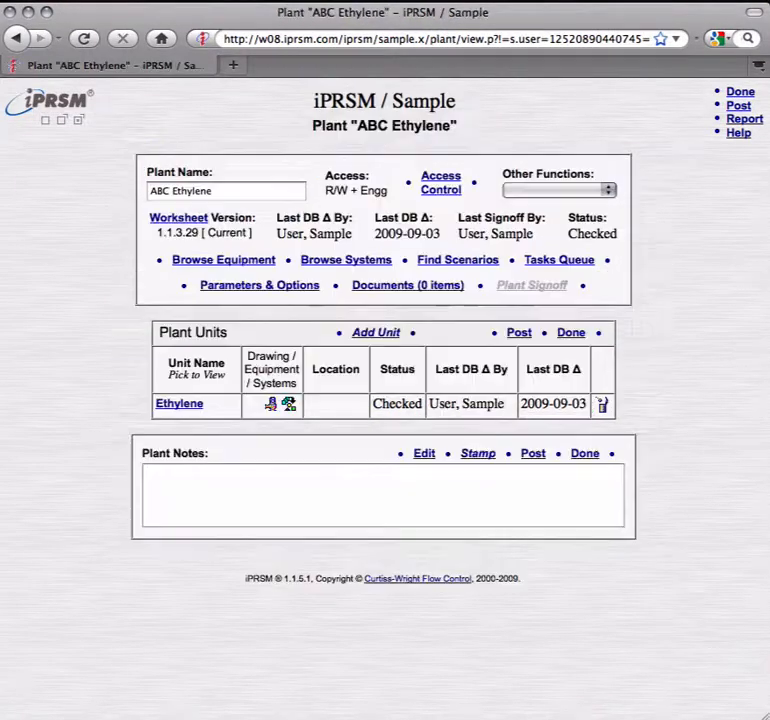
pyautogui.click(190, 406)
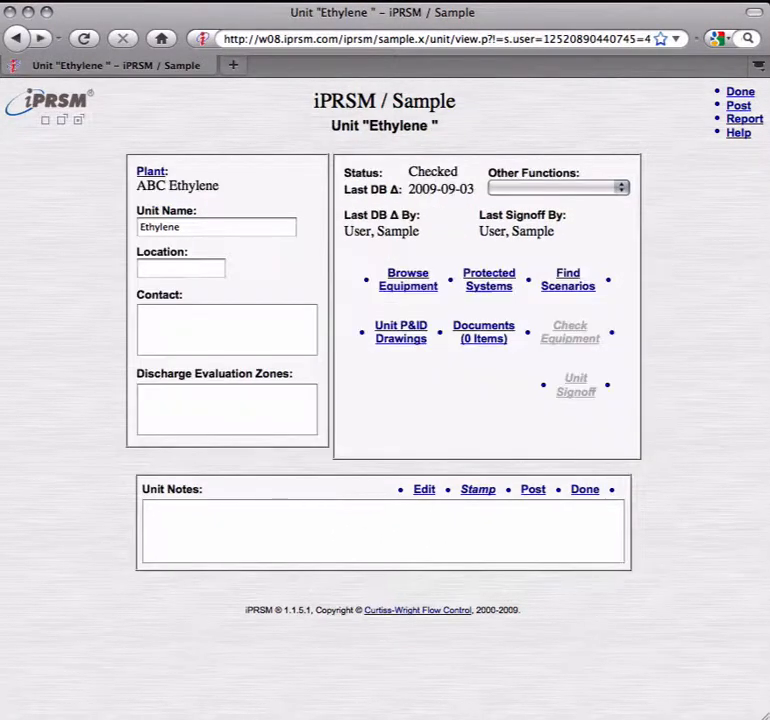
pyautogui.click(410, 287)
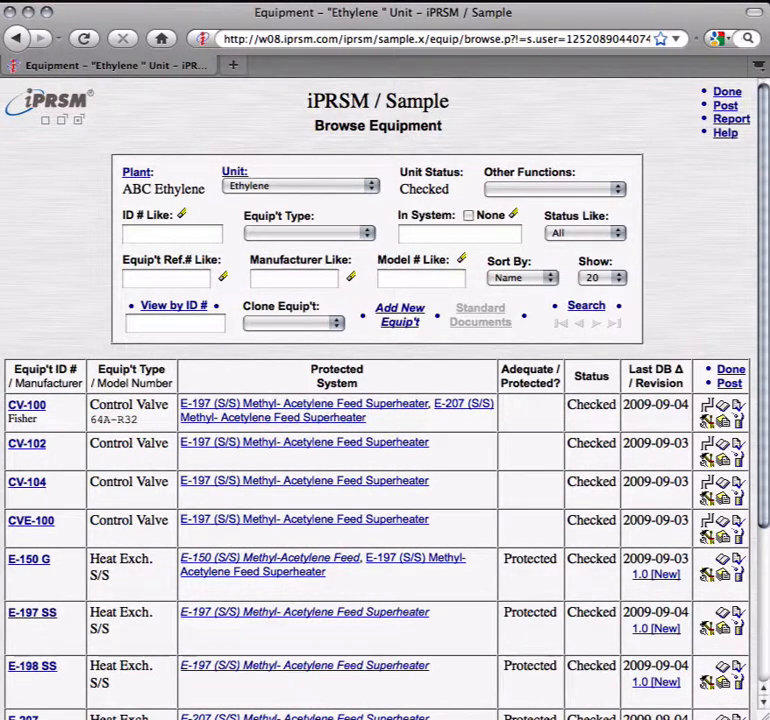
pyautogui.click(29, 407)
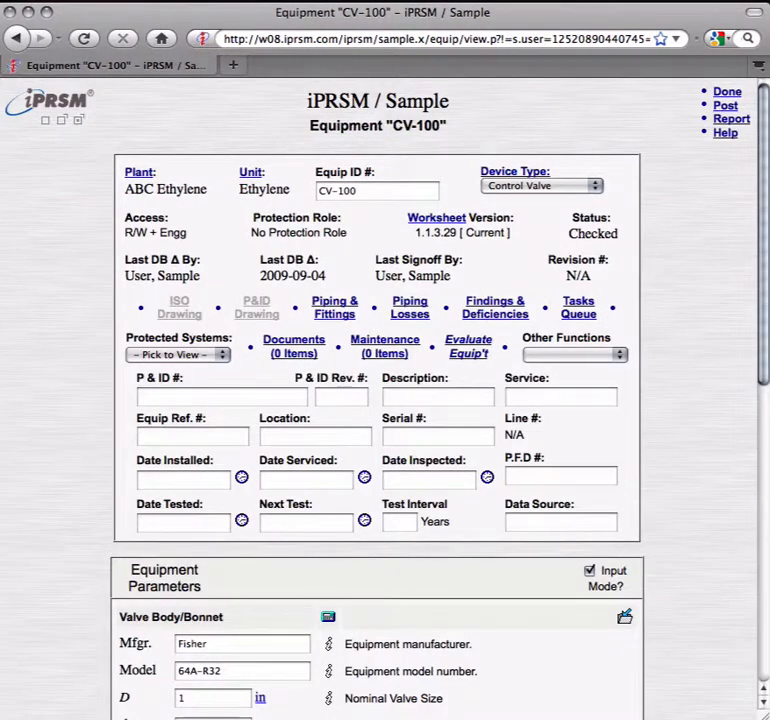
pyautogui.click(222, 355)
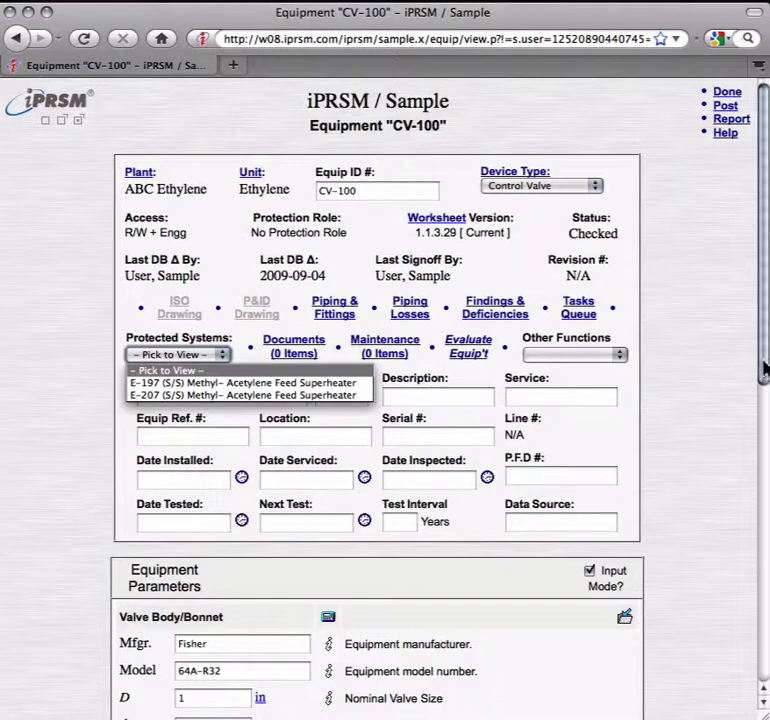
pyautogui.click(763, 370)
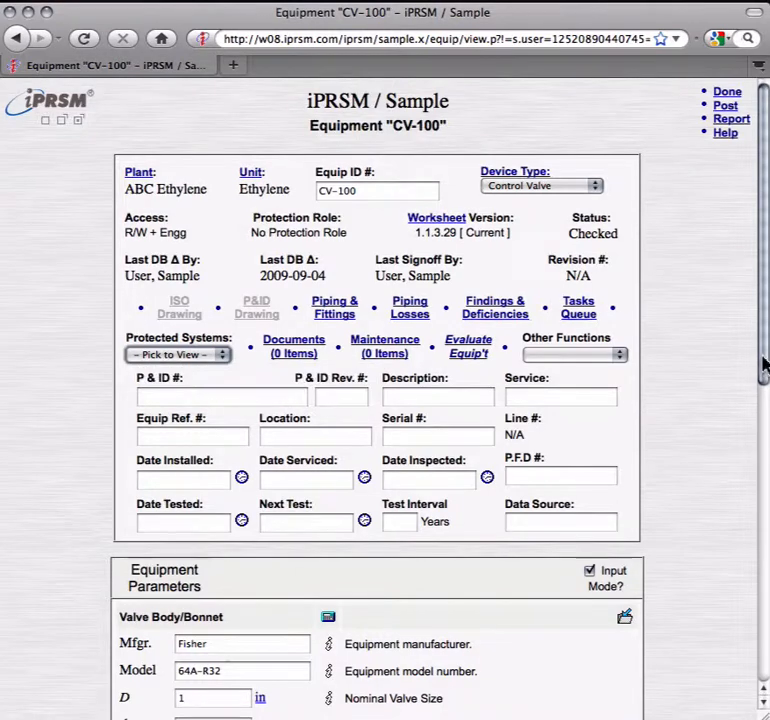
# Step: Change the given liquid sizing coefficient at 100% open in CV-100's trim parameters
pyautogui.moveTo(766, 363); pyautogui.dragTo(765, 578)
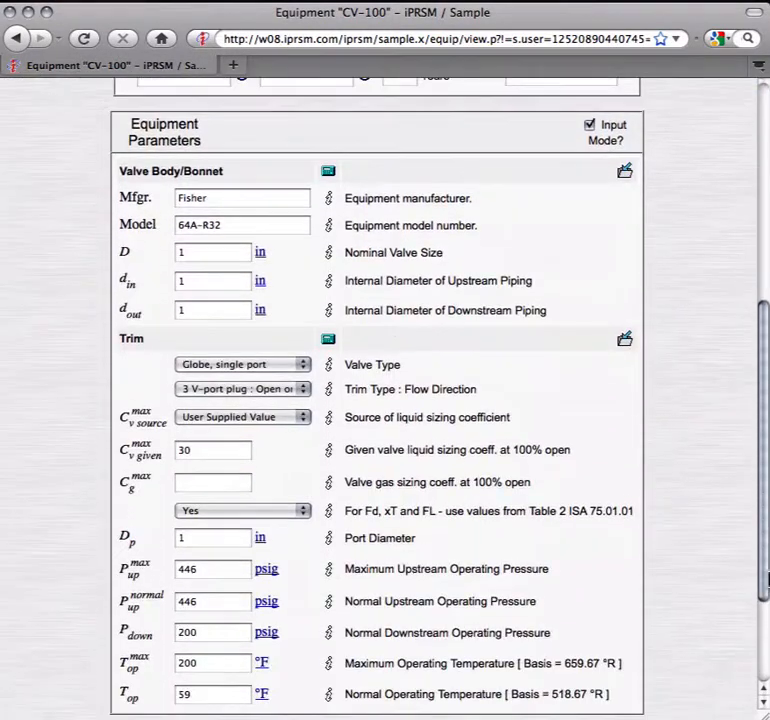
pyautogui.doubleClick(187, 452)
pyautogui.write('4')
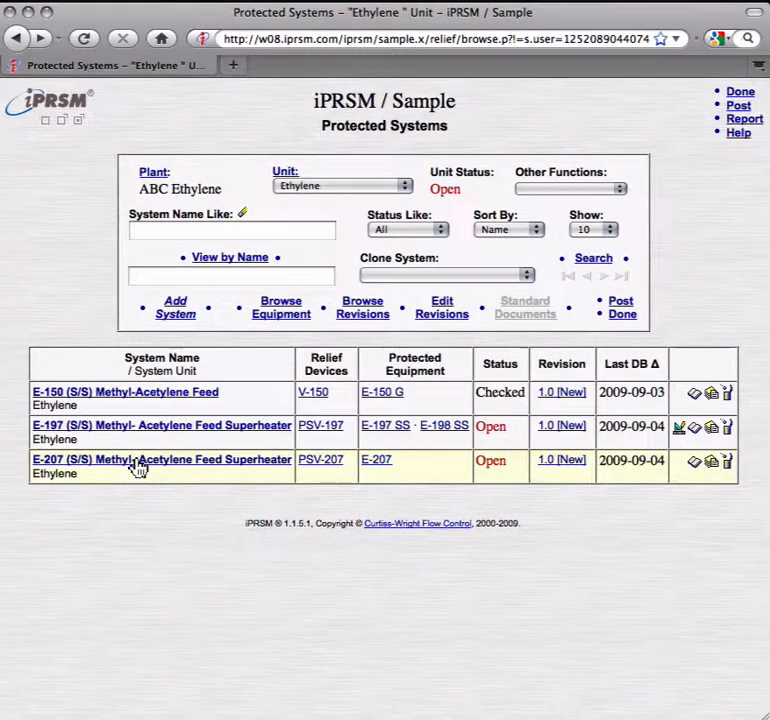
# Step: Open the E-207 Methyl-Acetylene Feed Superheater protected system, run its system check and sign it off as checked
pyautogui.click(139, 462)
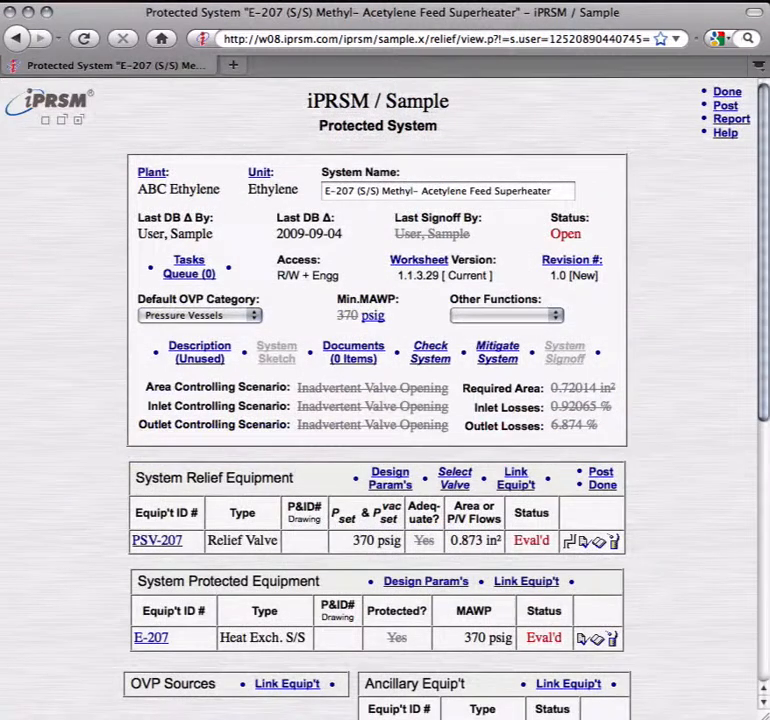
pyautogui.click(428, 360)
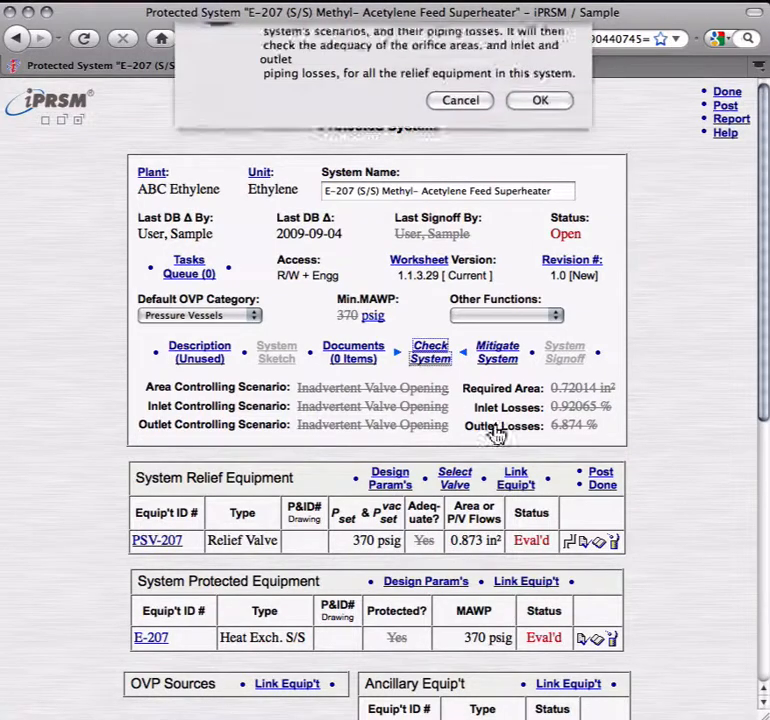
pyautogui.press('Return')
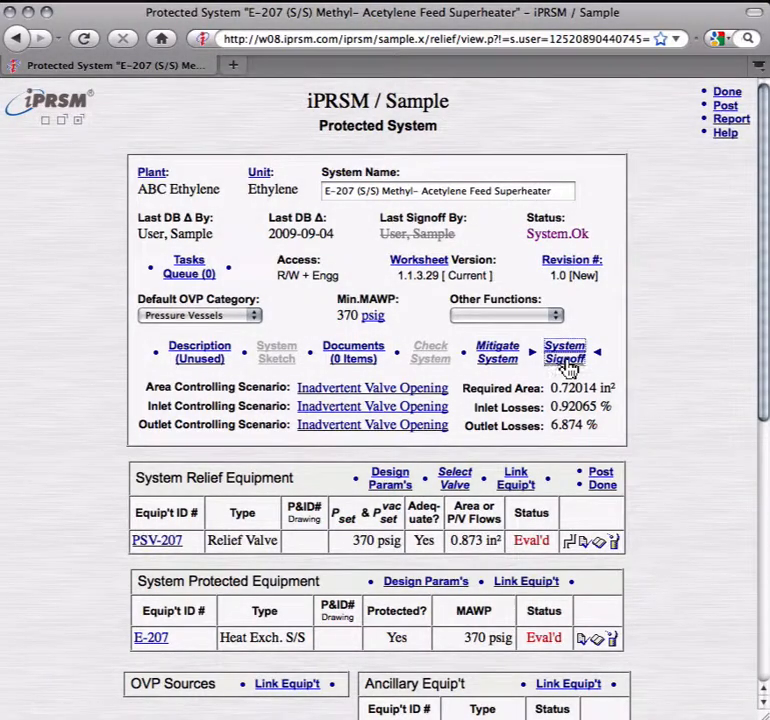
pyautogui.click(567, 363)
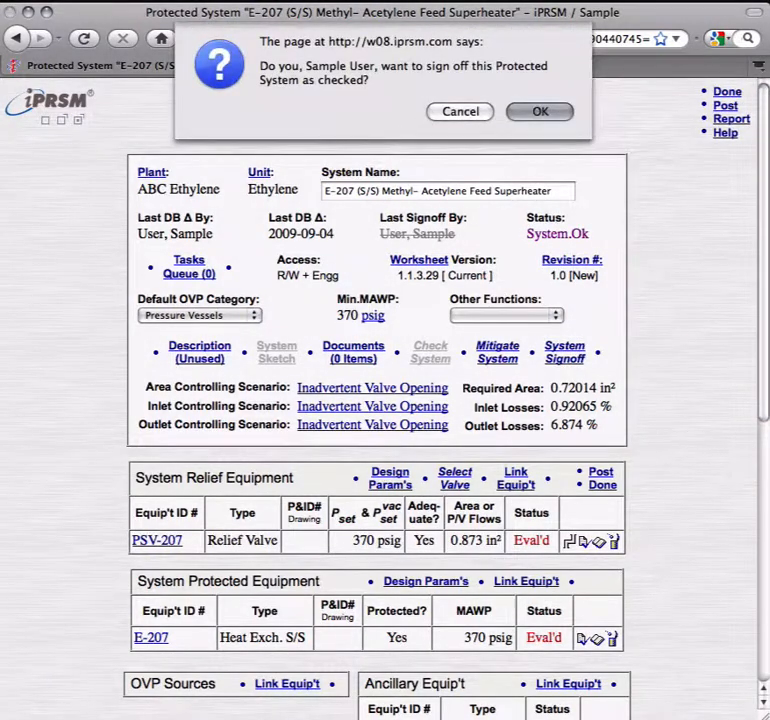
pyautogui.press('Return')
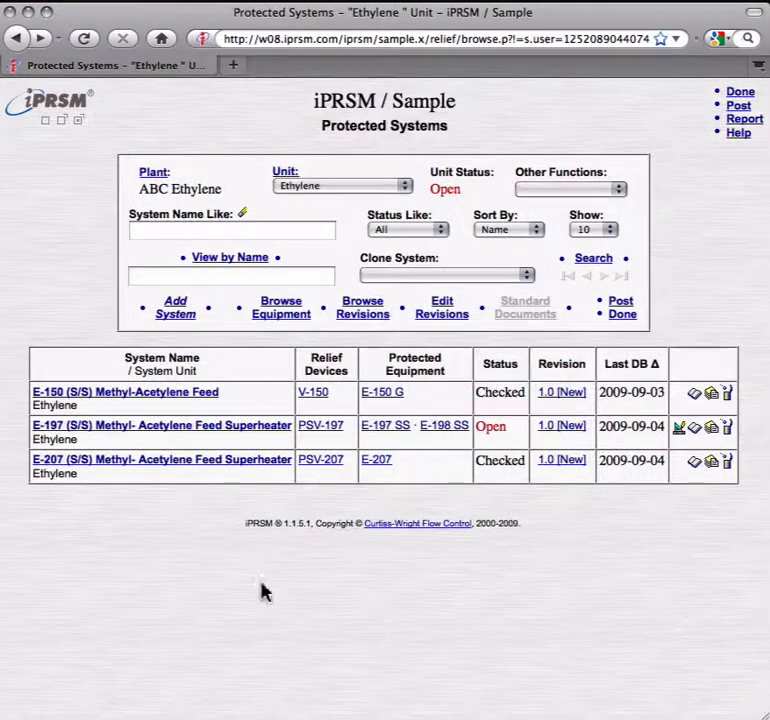
# Step: Open the E-197 Methyl-Acetylene Feed Superheater protected system and run its system check again
pyautogui.click(160, 428)
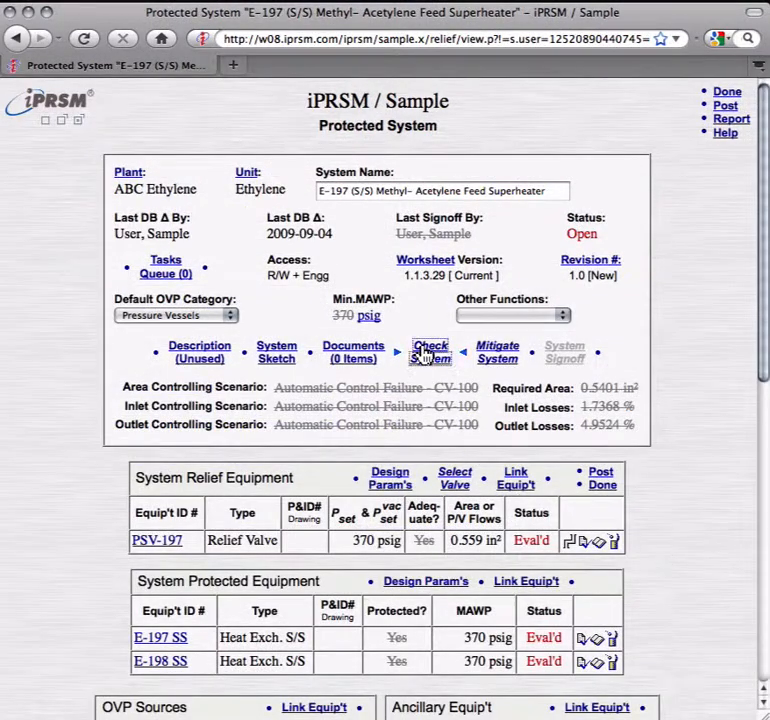
pyautogui.click(424, 352)
pyautogui.press('Return')
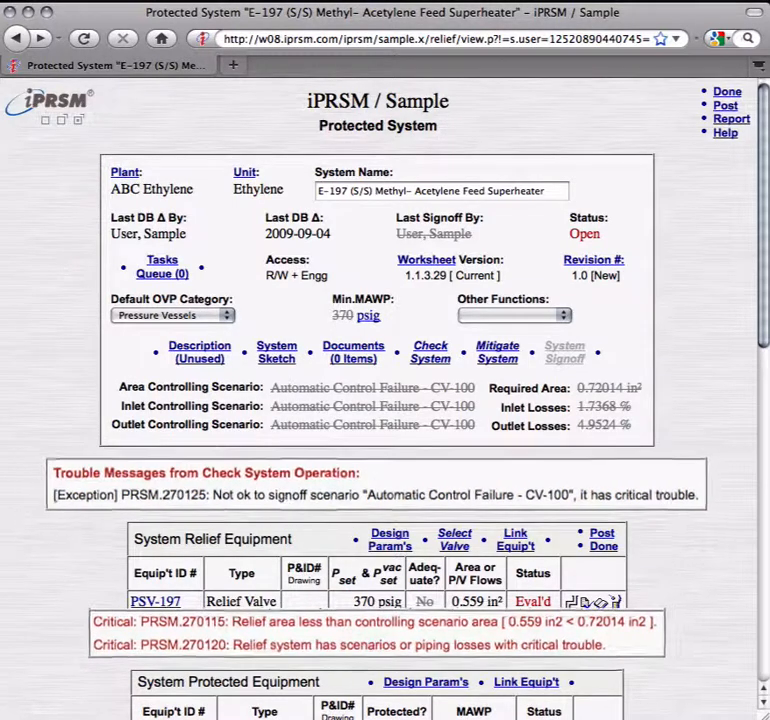
# Step: Search the Farris catalog for a sufficient relief valve for PSV-197 and set its model to 26HB12
pyautogui.click(157, 602)
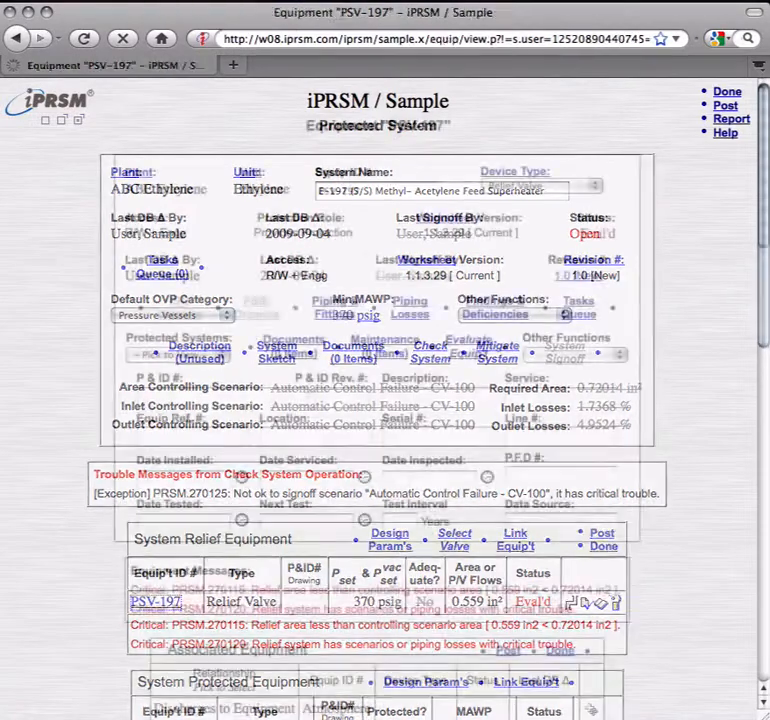
pyautogui.scroll(-3, 757, 276)
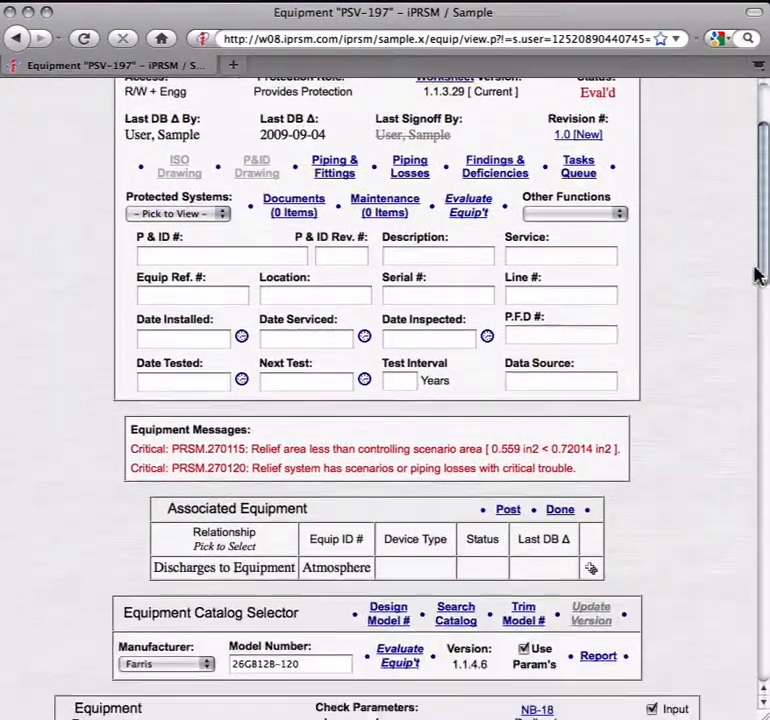
pyautogui.scroll(-5, 757, 276)
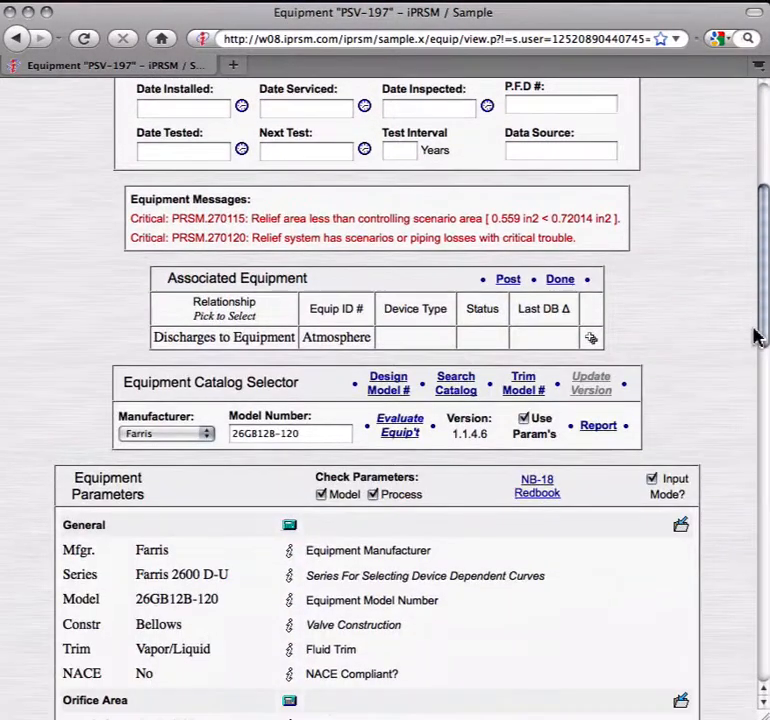
pyautogui.click(460, 380)
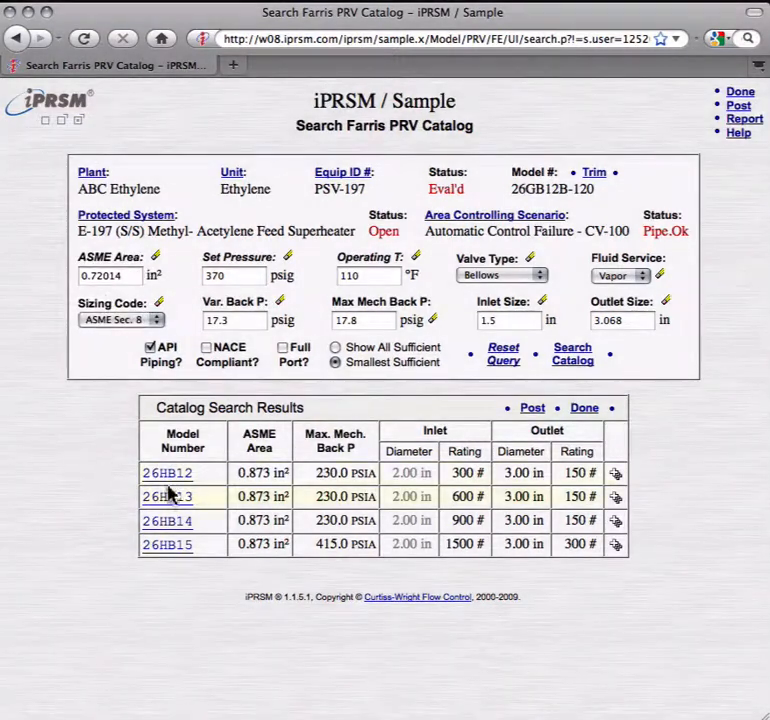
pyautogui.click(172, 478)
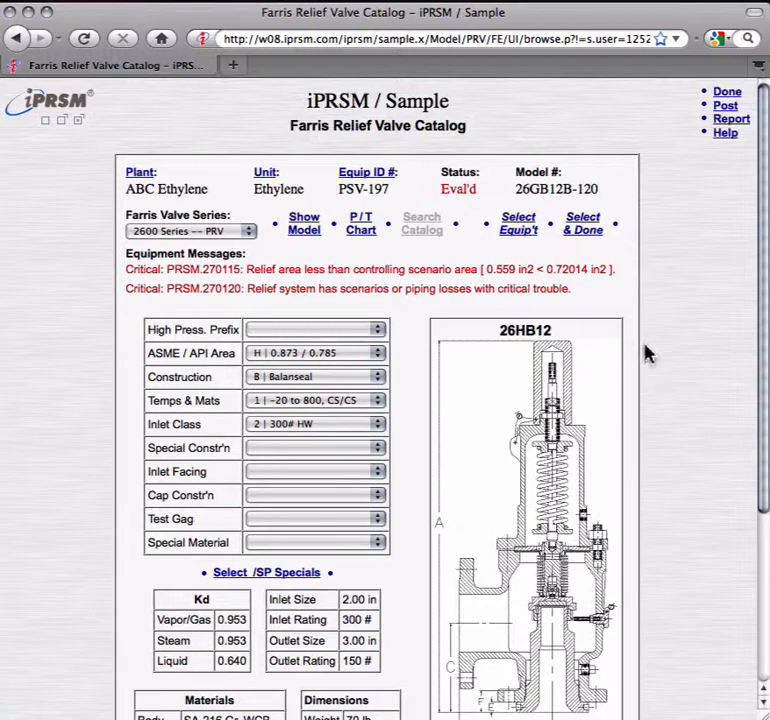
pyautogui.click(585, 228)
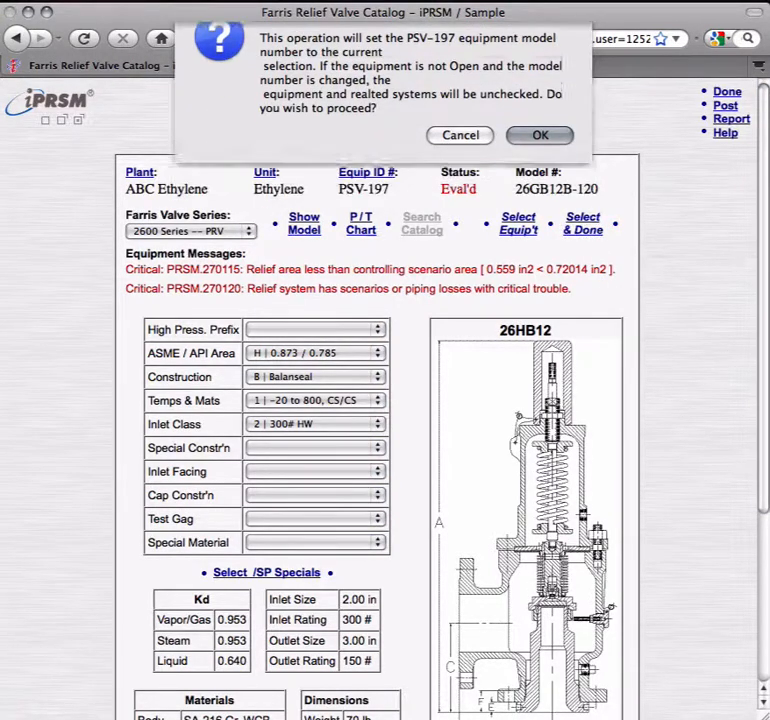
pyautogui.press('Return')
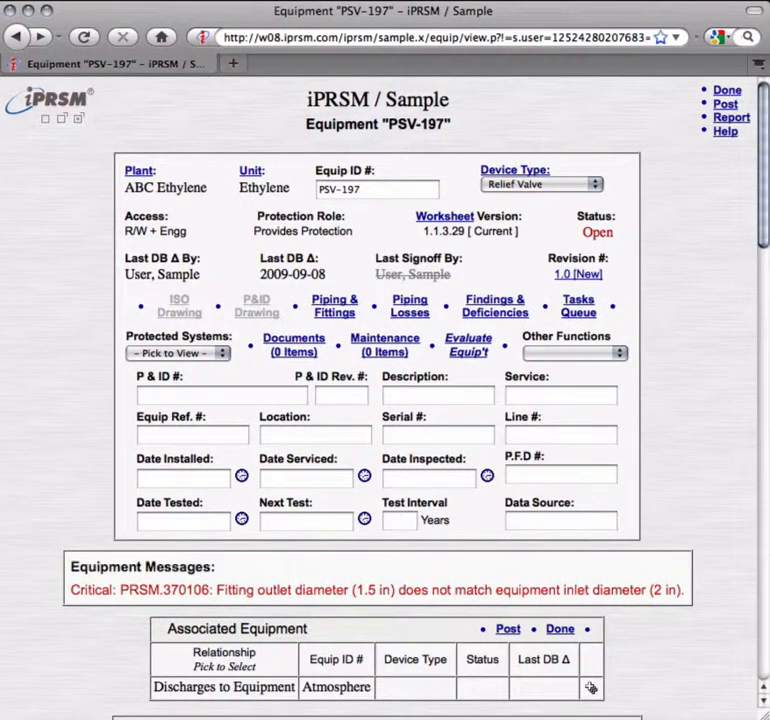
# Step: Edit PSV-197's inlet piping so the reducer's outlet diameter is 2.00" with schedule S.80
pyautogui.click(331, 312)
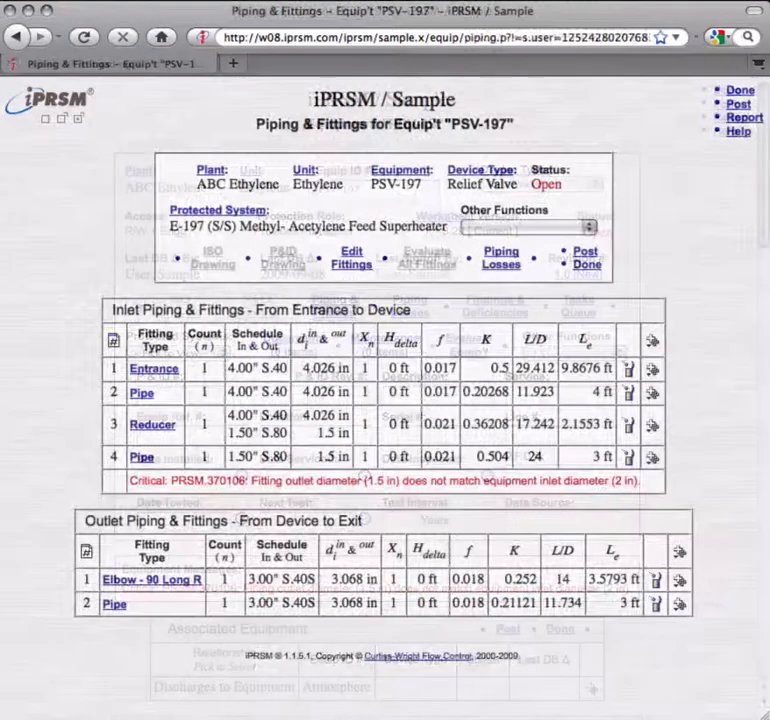
pyautogui.click(352, 258)
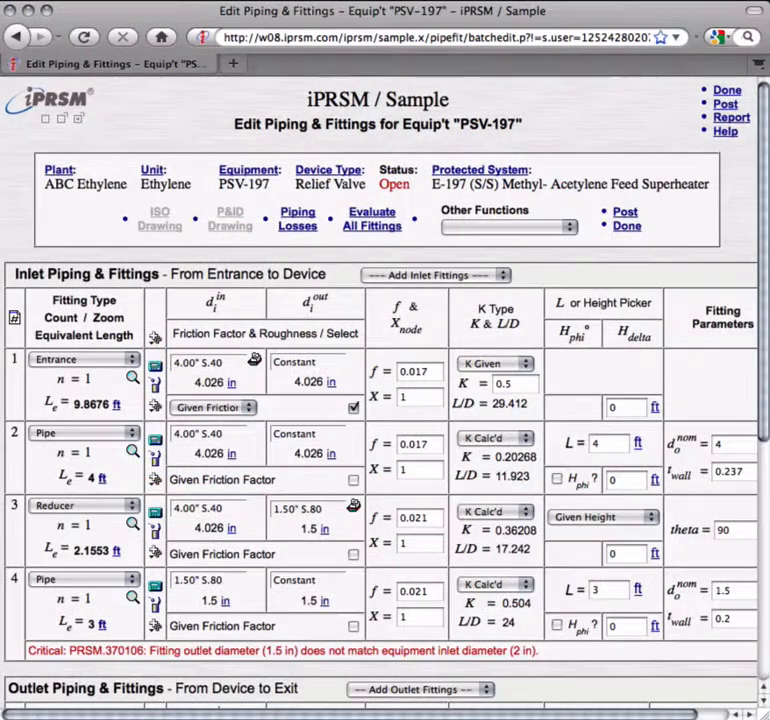
pyautogui.click(354, 508)
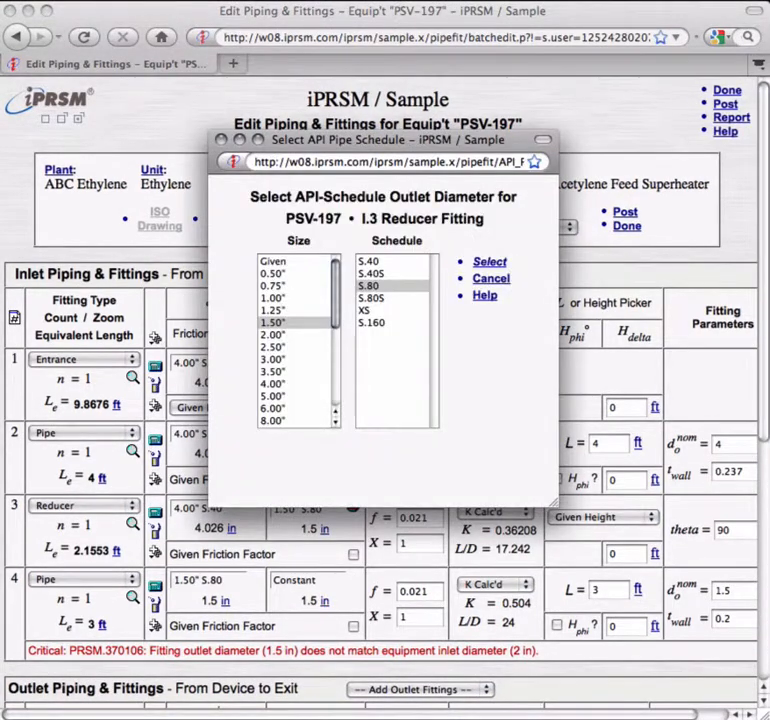
pyautogui.click(279, 335)
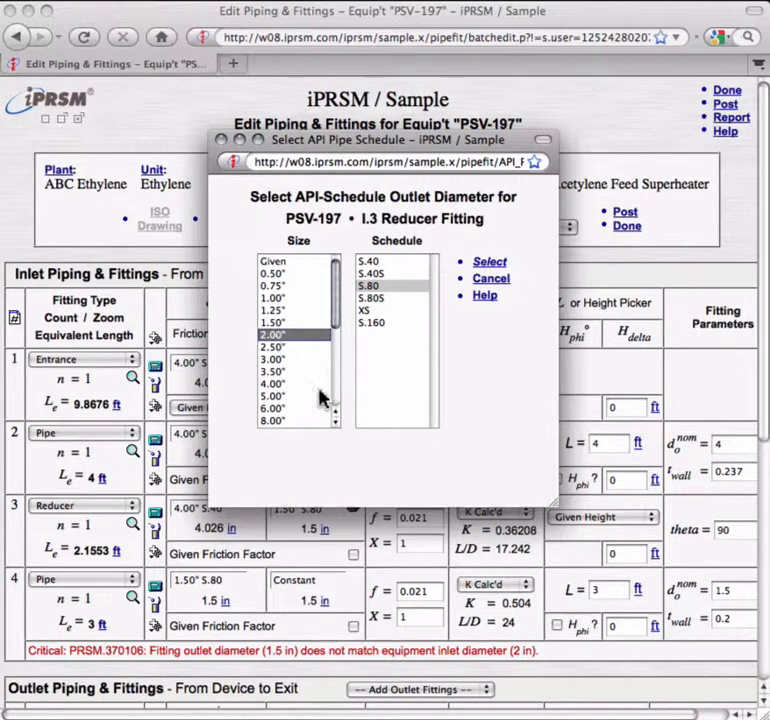
pyautogui.click(485, 263)
pyautogui.press('Return')
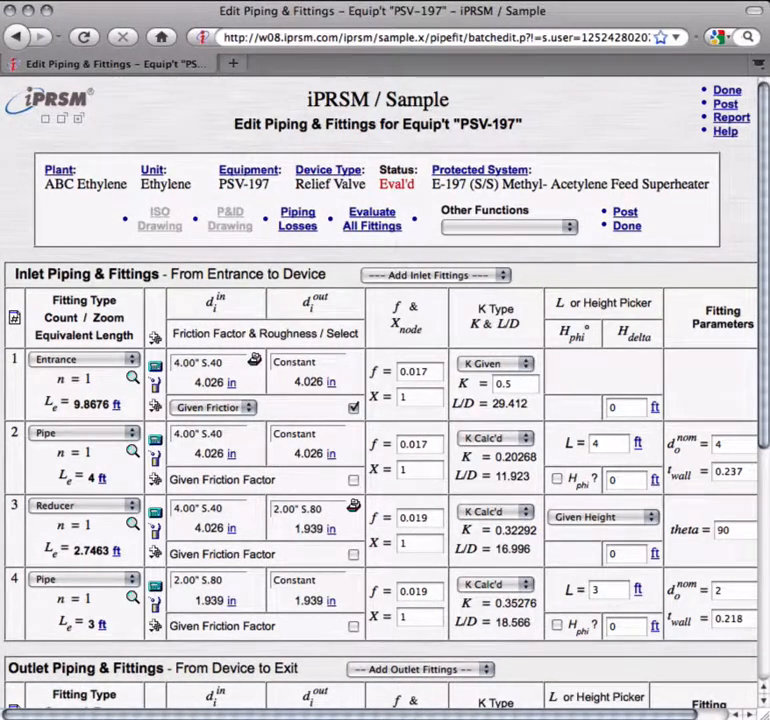
pyautogui.click(290, 530)
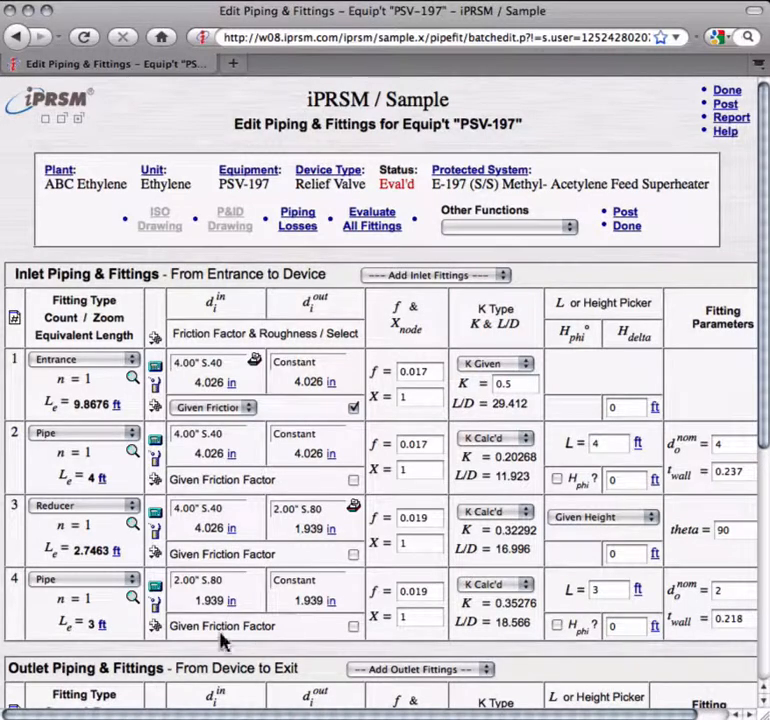
pyautogui.click(196, 603)
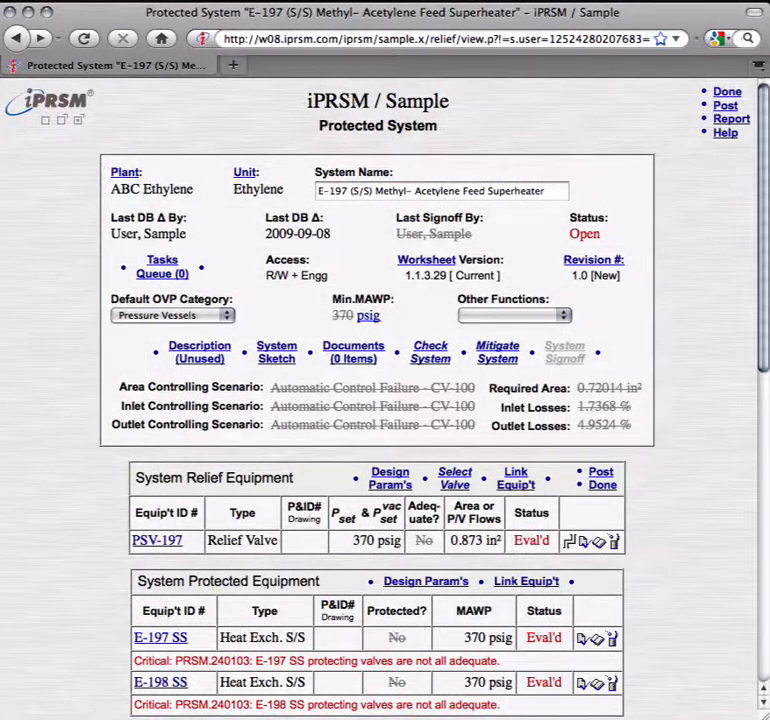
# Step: Run the system check on the E-197 Methyl-Acetylene Feed Superheater protected system and sign it off as checked
pyautogui.click(428, 354)
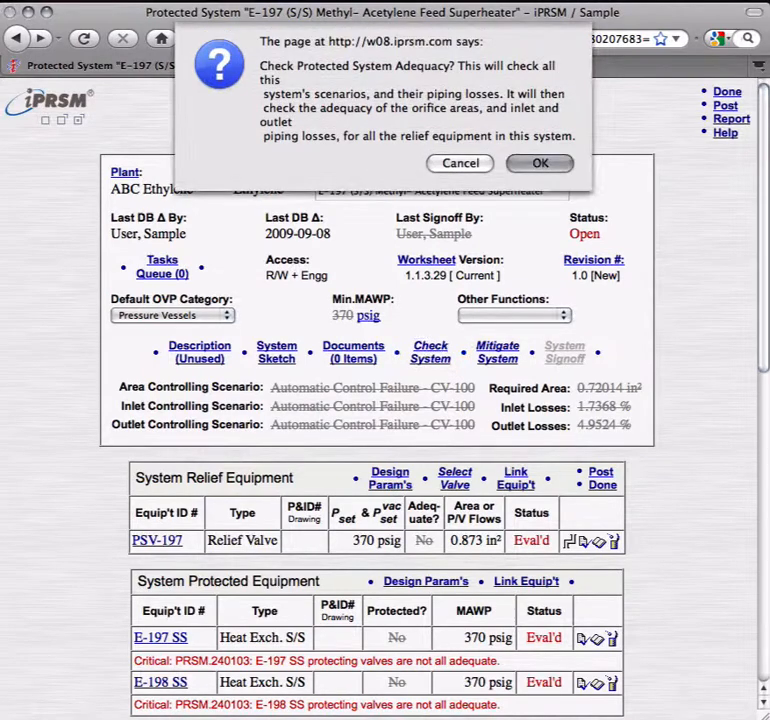
pyautogui.press('Return')
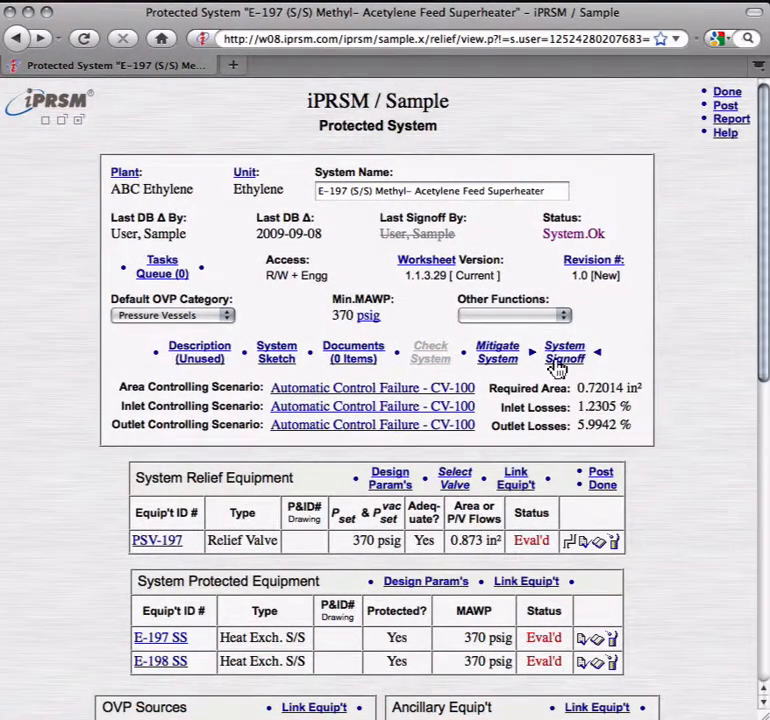
pyautogui.click(557, 360)
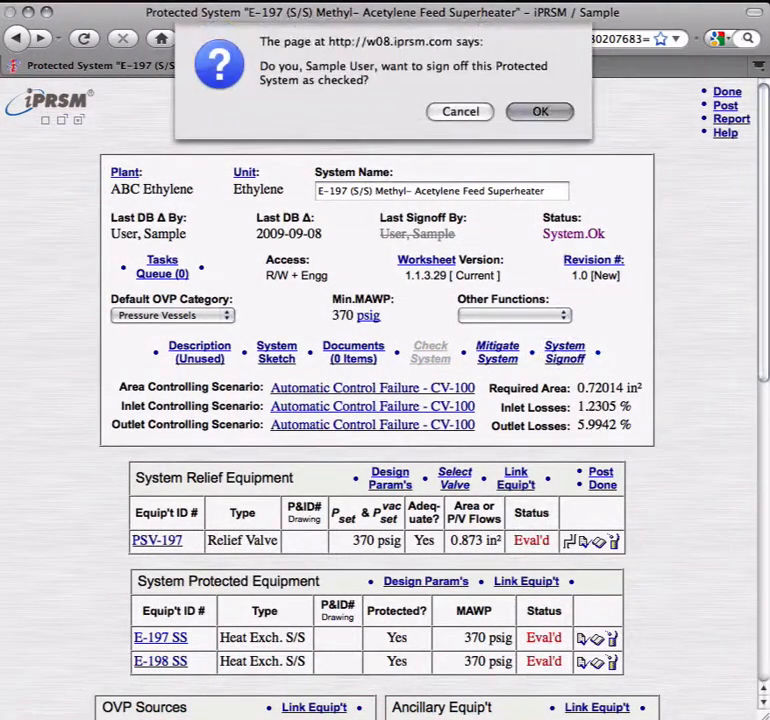
pyautogui.press('Return')
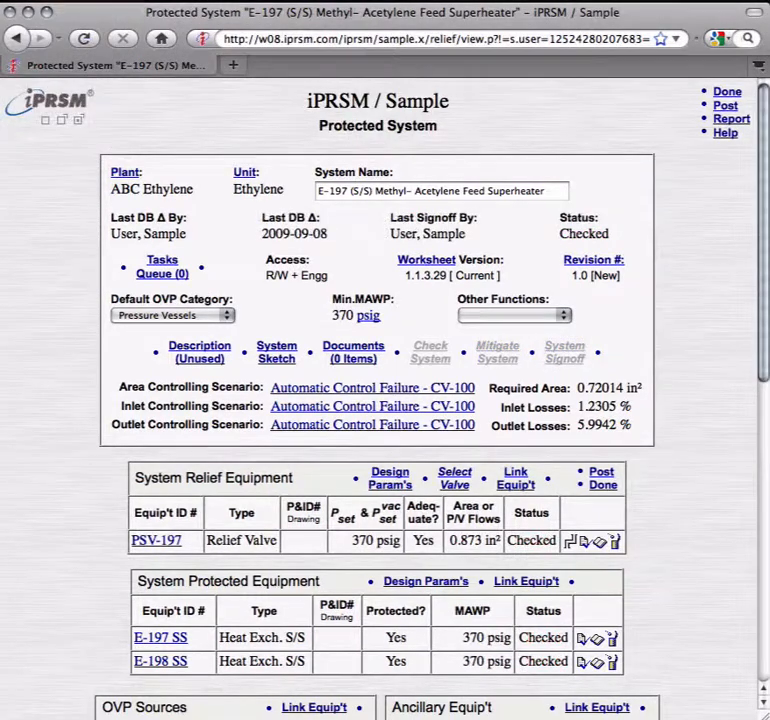